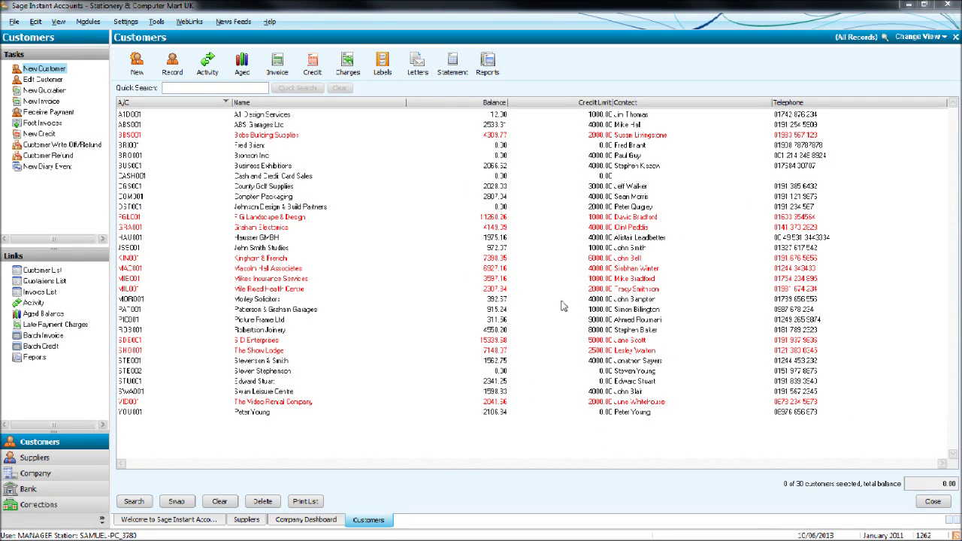
Browse the dashboard and supplier list, then select several customers and clear the selection.
left_click(50, 467)
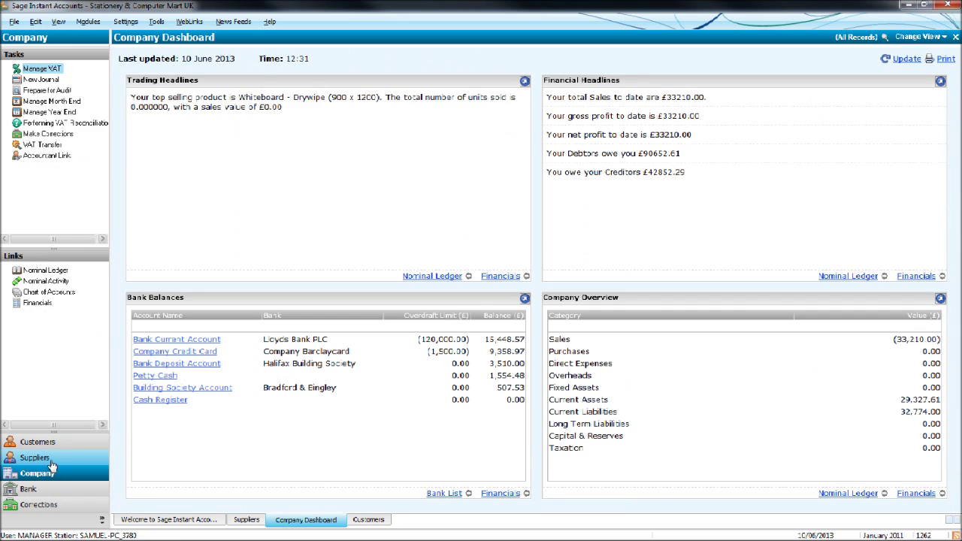
left_click(51, 462)
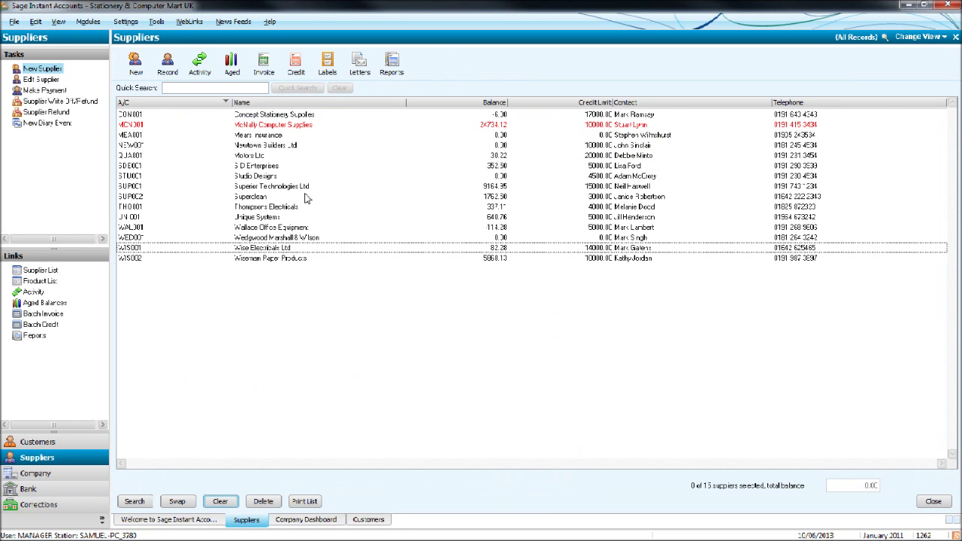
left_click(66, 449)
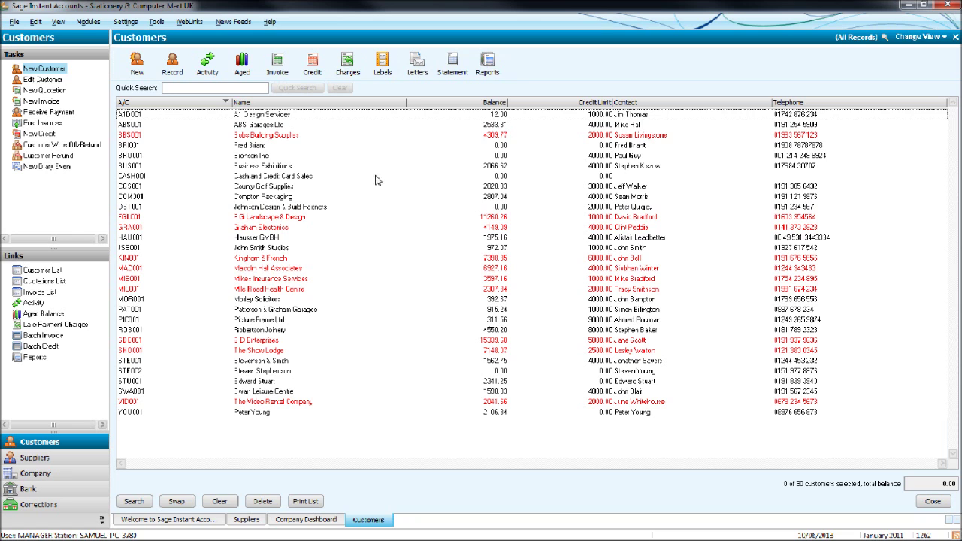
left_click(386, 136)
left_click(366, 209)
left_click(366, 228)
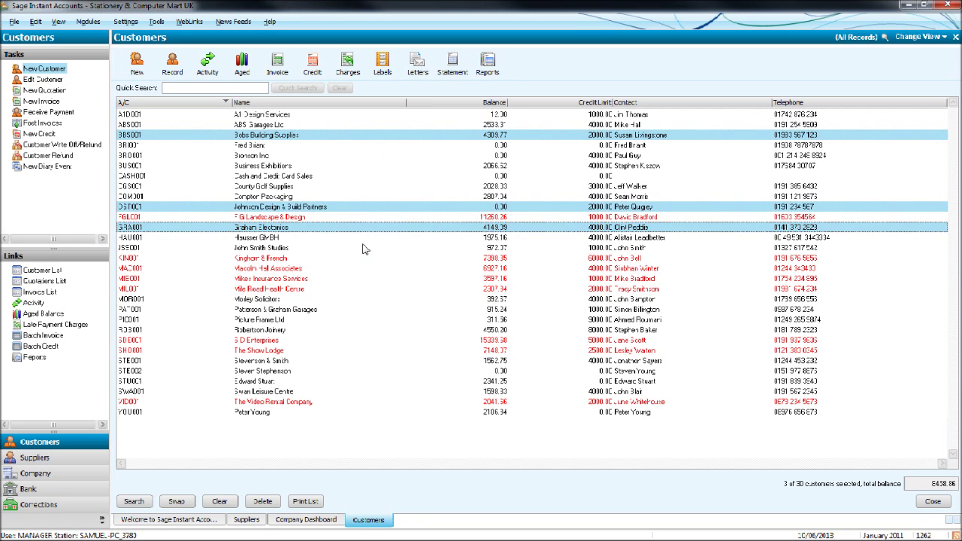
left_click(355, 217)
left_click(350, 268)
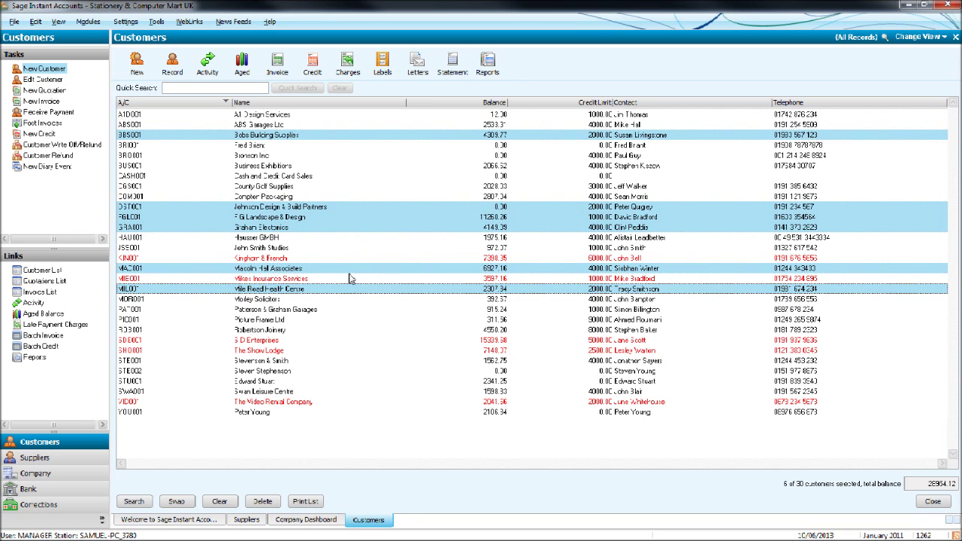
left_click(229, 505)
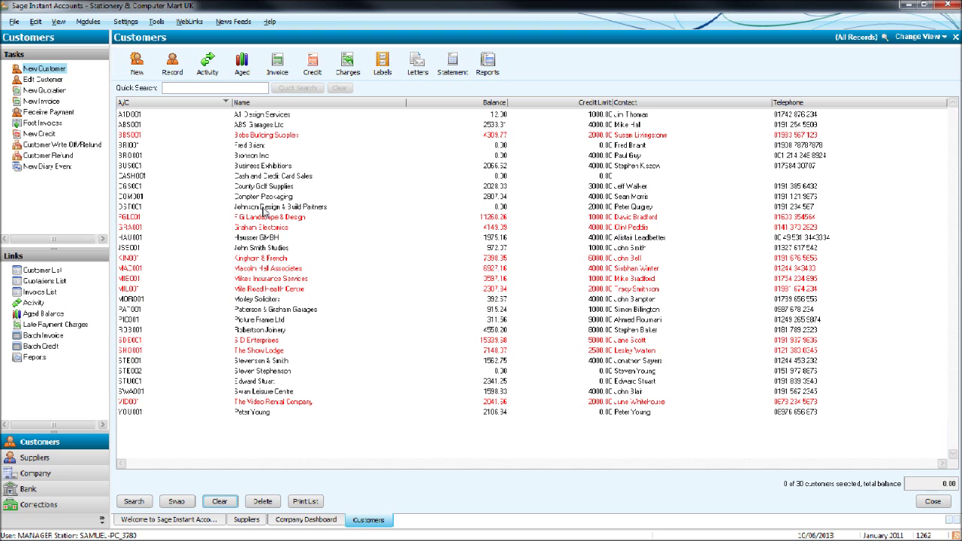
Create a new customer named BPFS Ltd with its telephone number, reaching Customer Defaults.
left_click(137, 72)
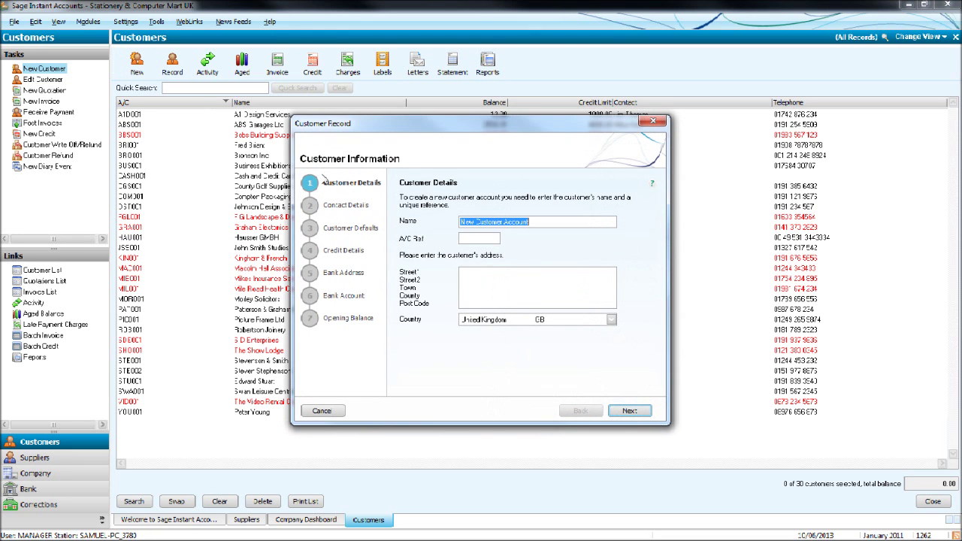
type("BPFS Ltd")
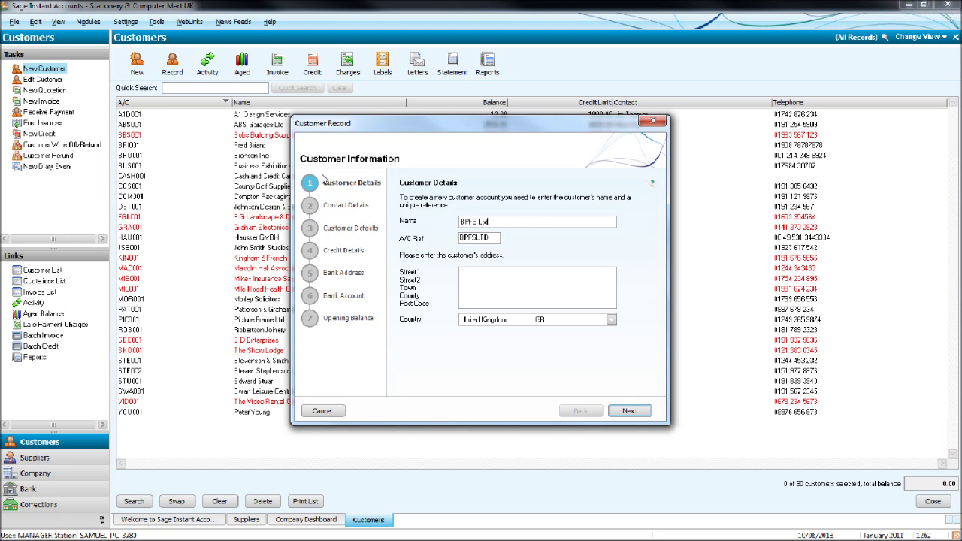
key("Tab")
key("Tab")
left_click(631, 413)
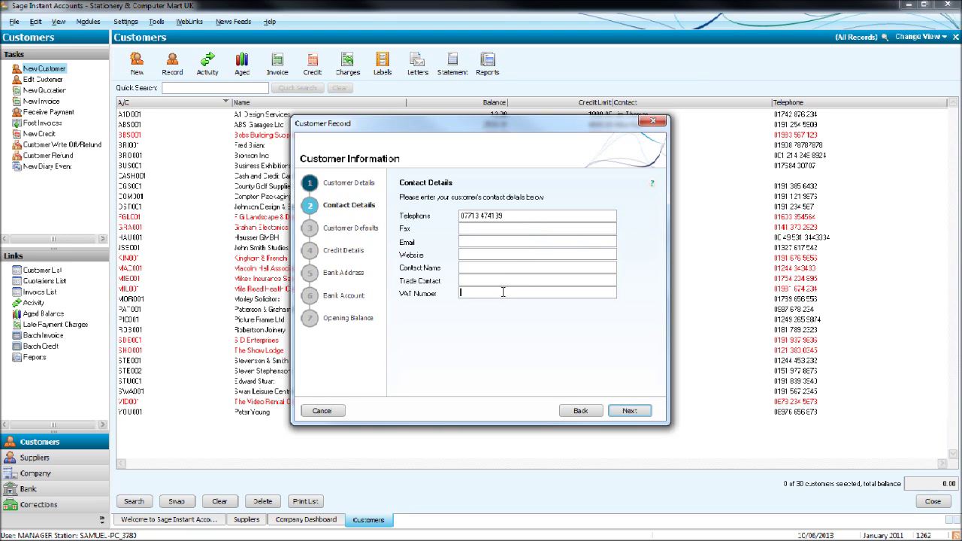
left_click(632, 411)
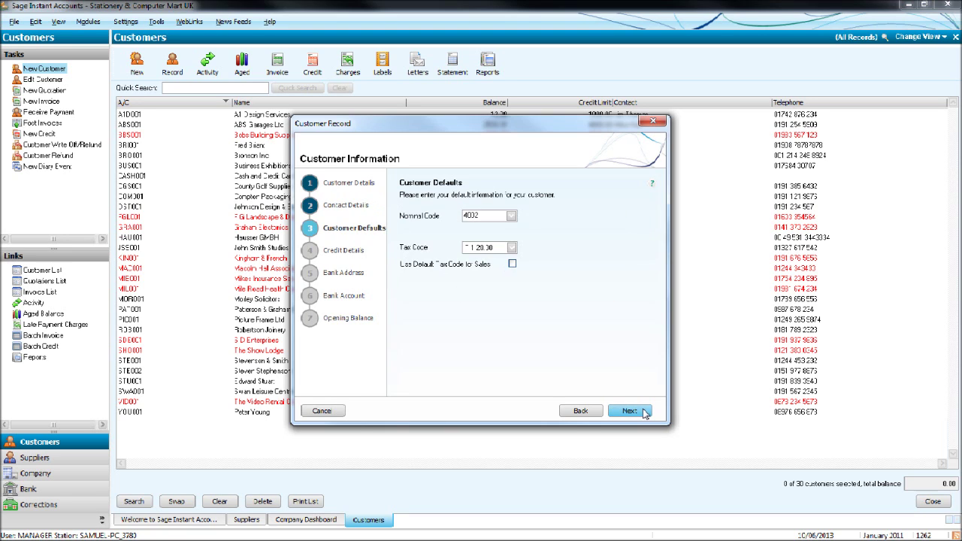
Set the default nominal code to 4004 Sales International.
left_click(512, 215)
left_click(700, 233)
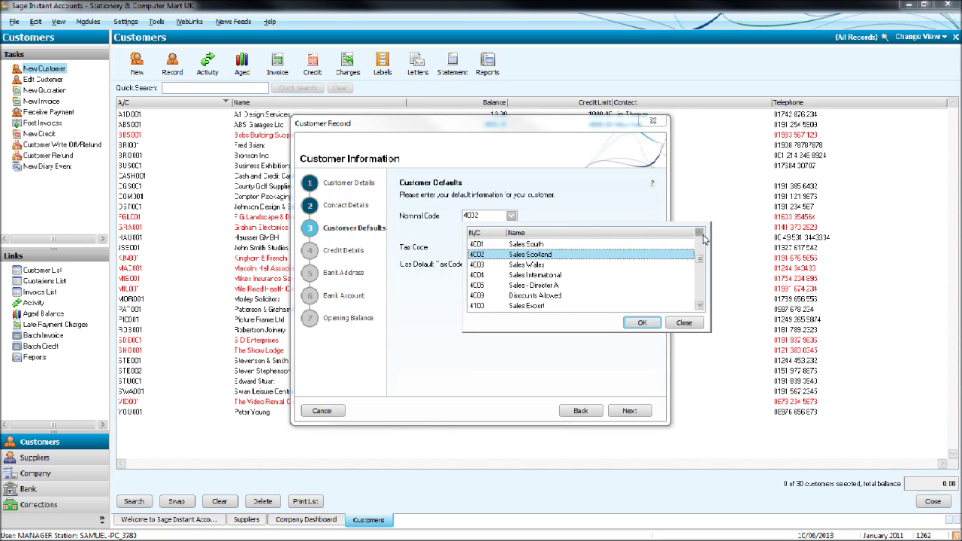
left_click(700, 234)
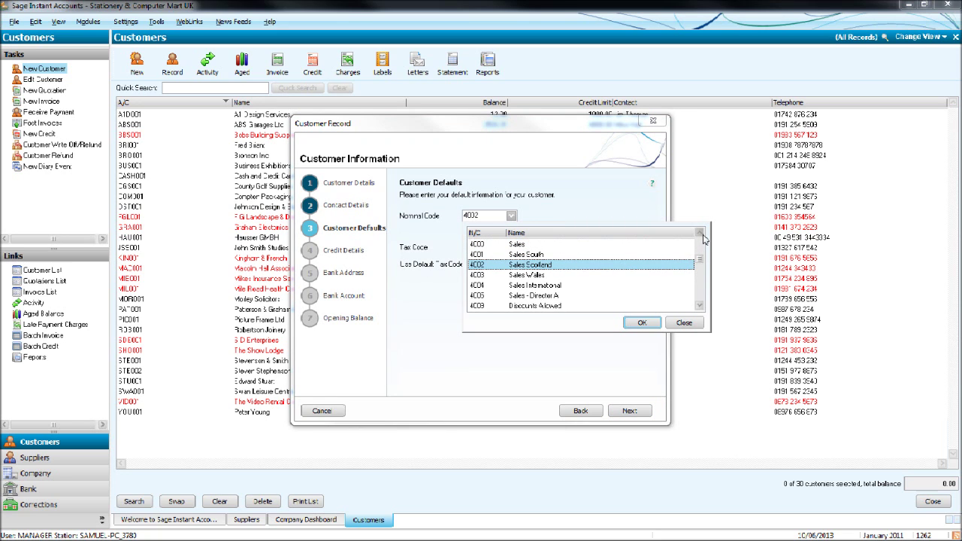
left_click(572, 286)
left_click(642, 322)
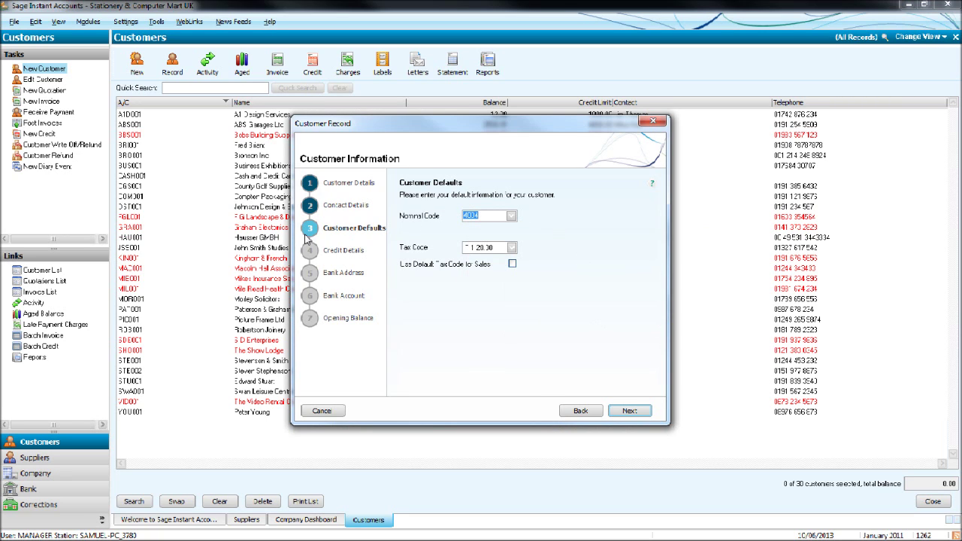
Try tax code T9 0.00, then set the tax code back to T1 20.00.
left_click(511, 248)
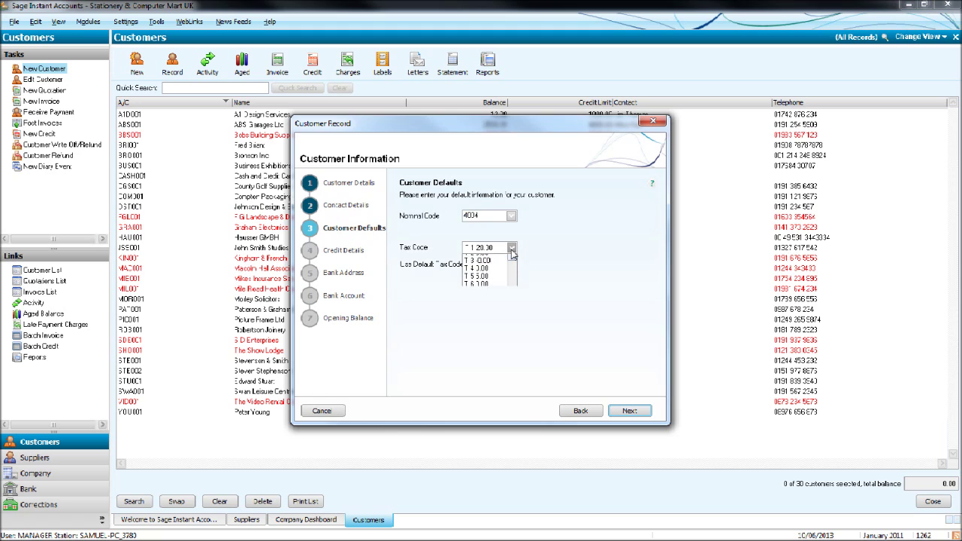
left_click(514, 306)
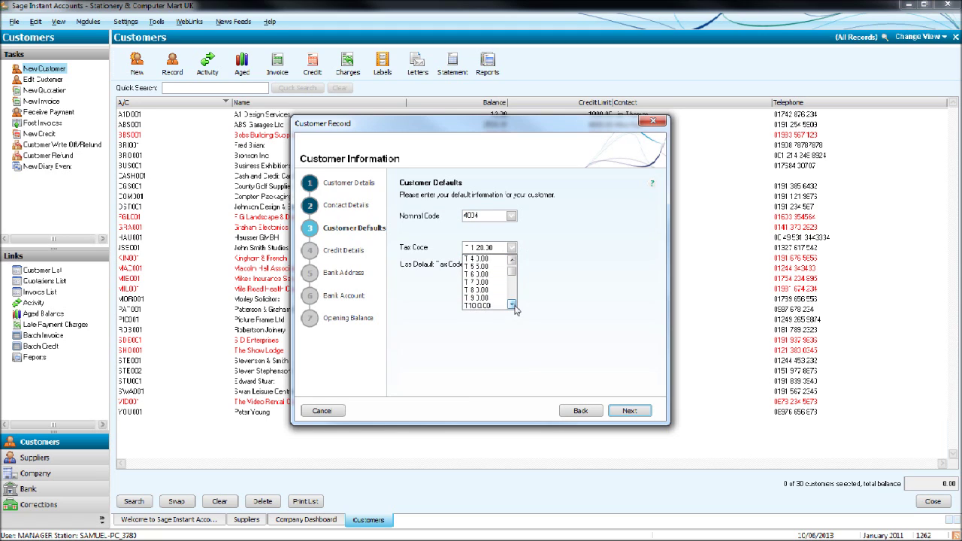
left_click(489, 300)
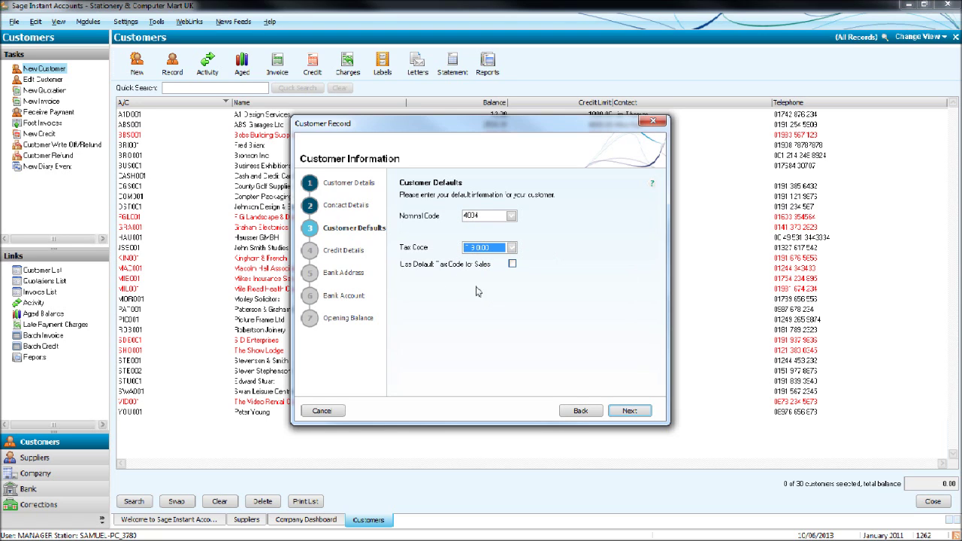
left_click(511, 248)
left_click(512, 261)
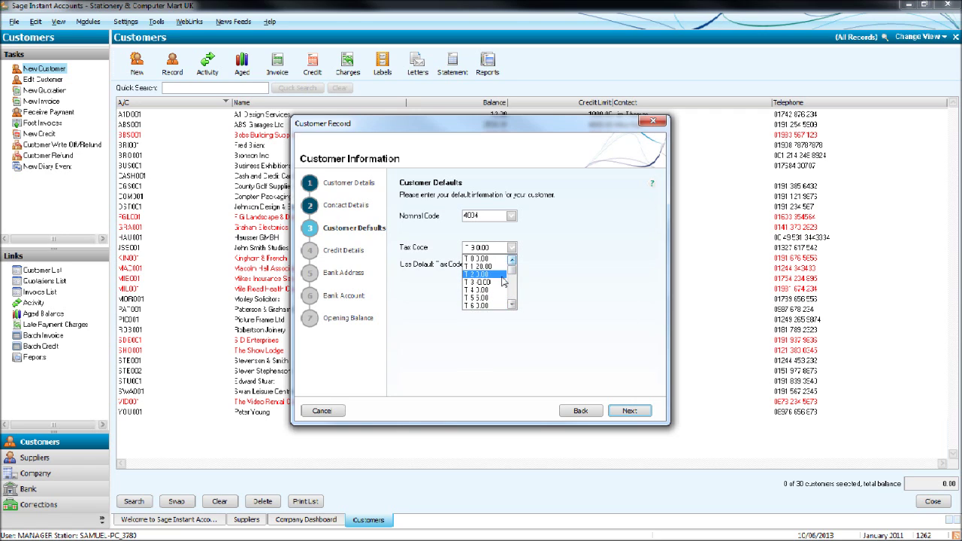
left_click(499, 268)
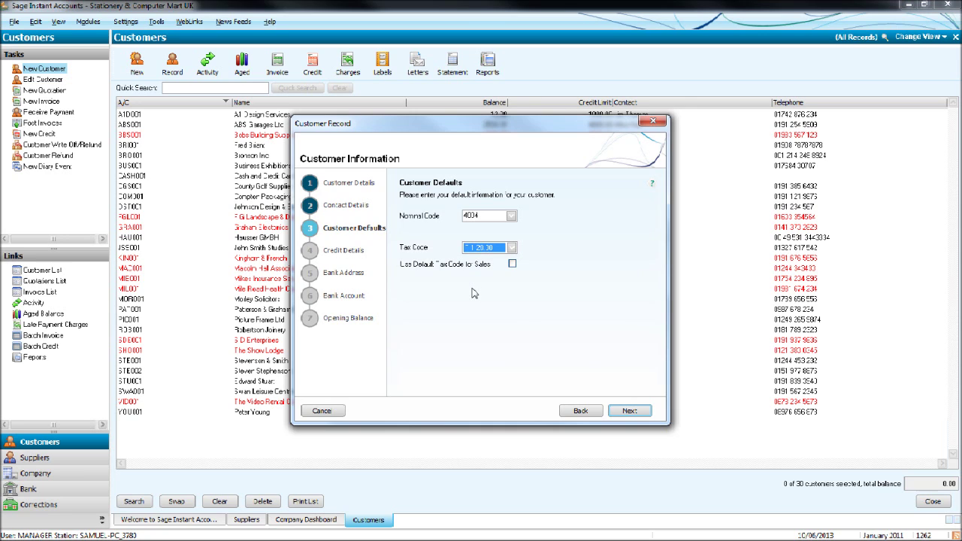
Skip through credit, bank address and bank account details and create BPFS Ltd with no opening balance.
left_click(630, 411)
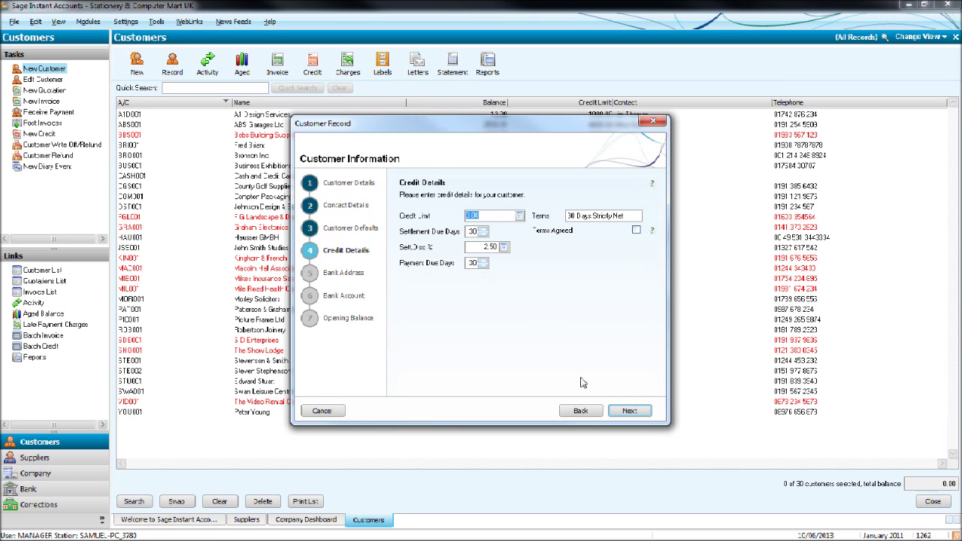
left_click(630, 410)
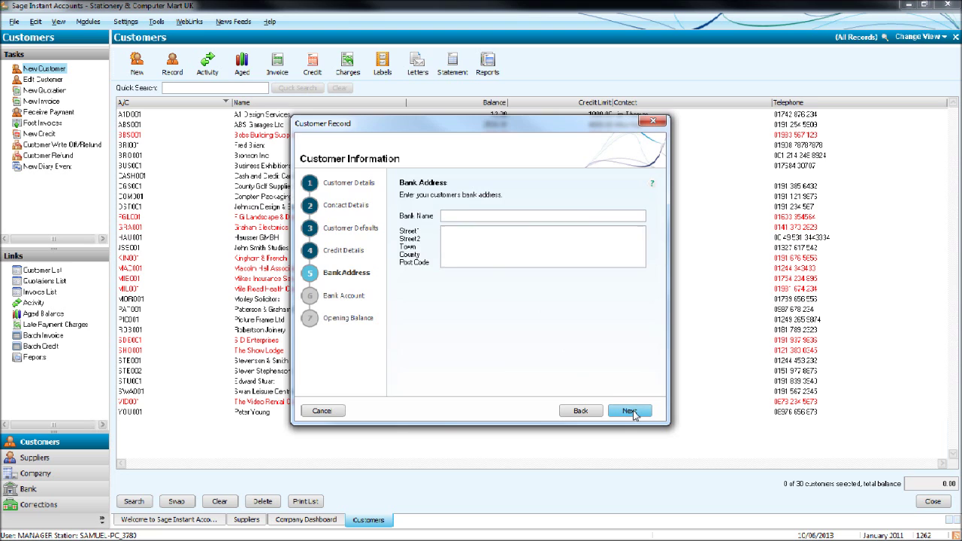
left_click(630, 411)
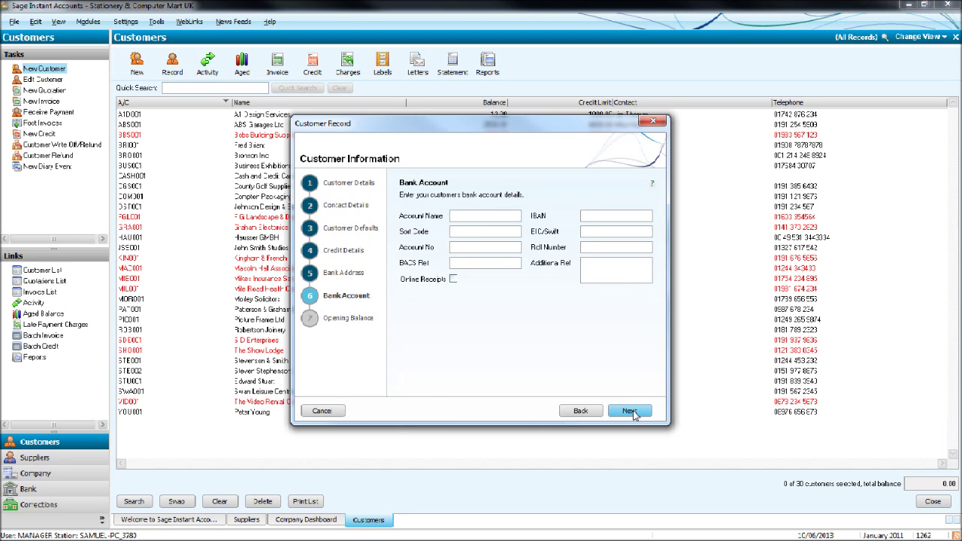
left_click(630, 411)
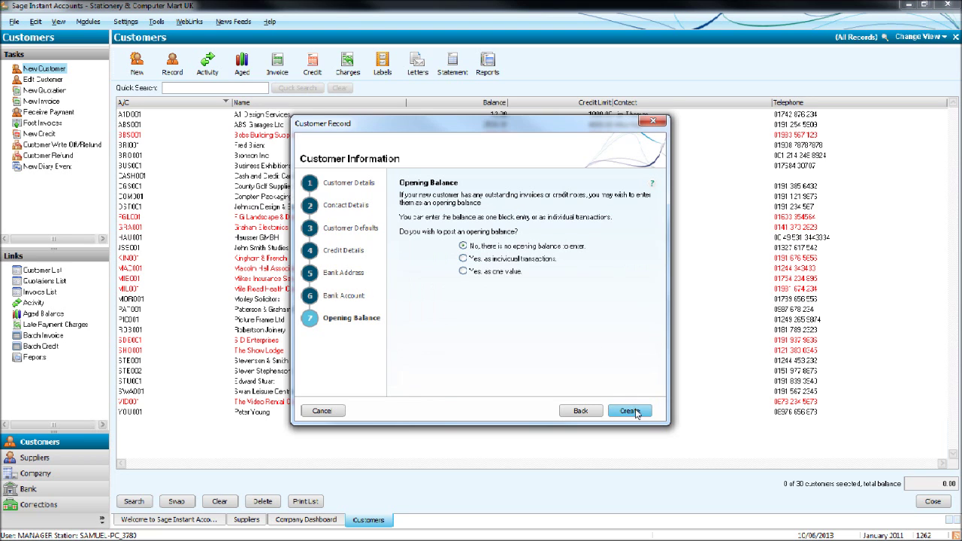
left_click(631, 411)
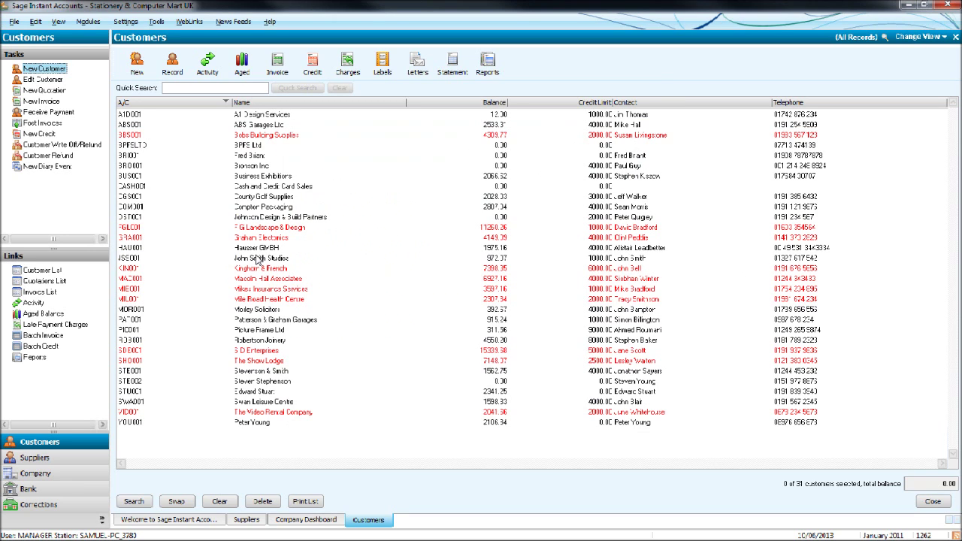
Open the BPFS Ltd record, delete it after confirming, and close the emptied record window.
left_click(290, 147)
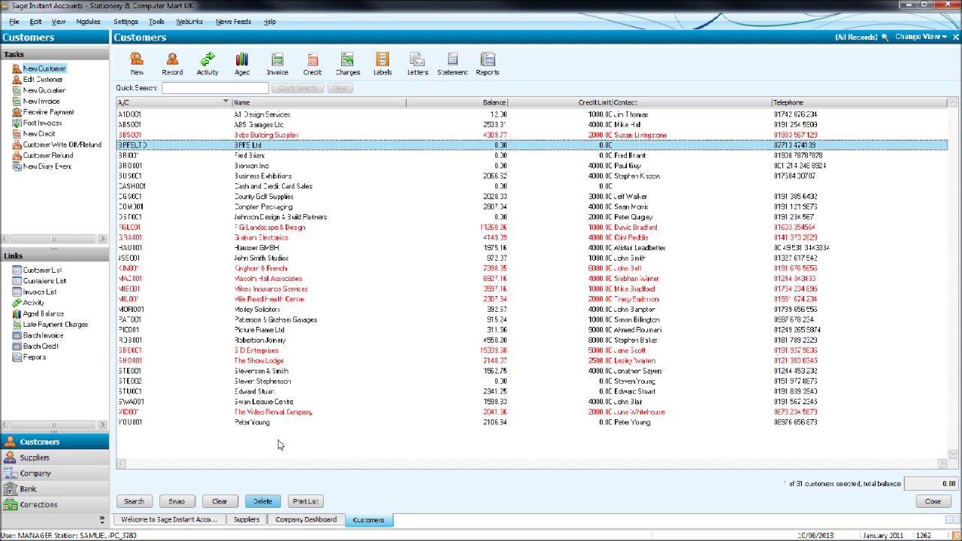
left_click(340, 148)
double_click(341, 148)
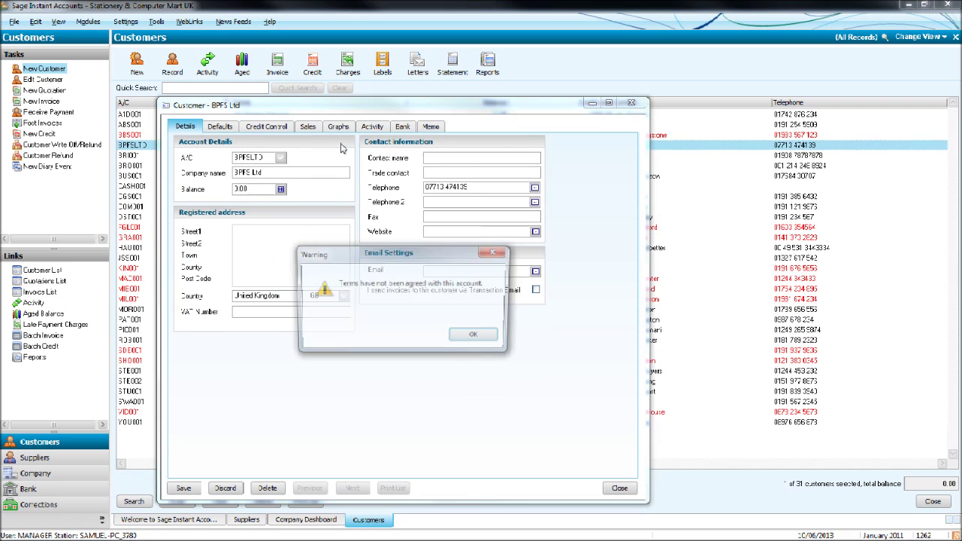
left_click(478, 338)
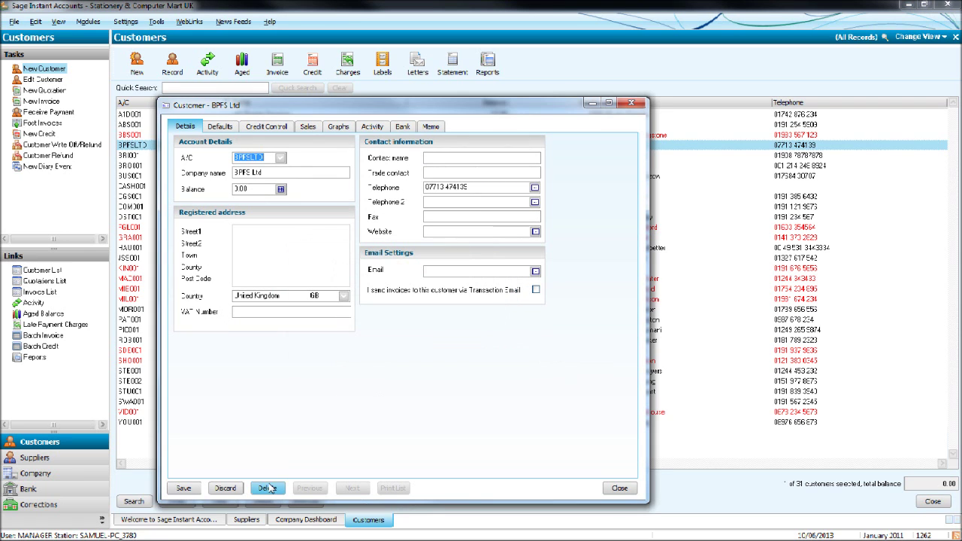
left_click(268, 488)
left_click(384, 334)
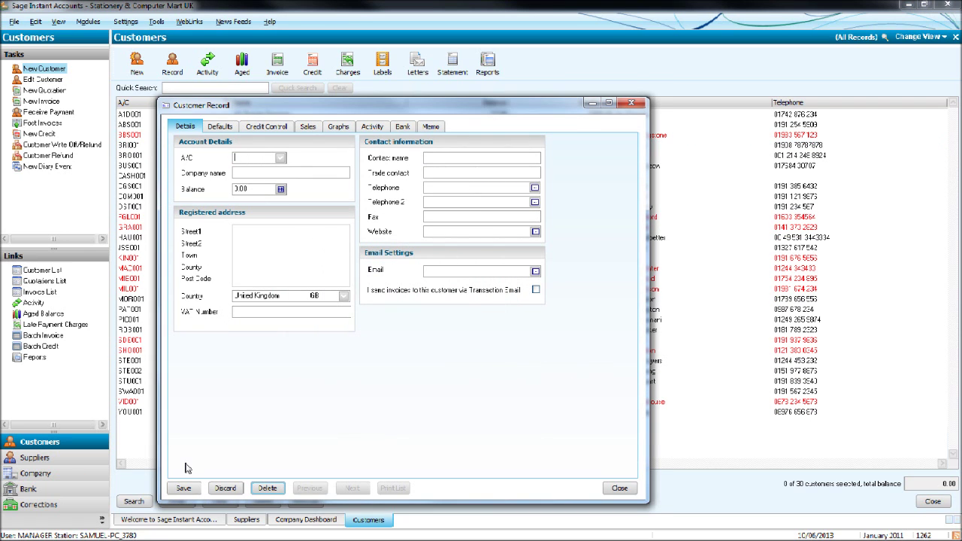
left_click(632, 106)
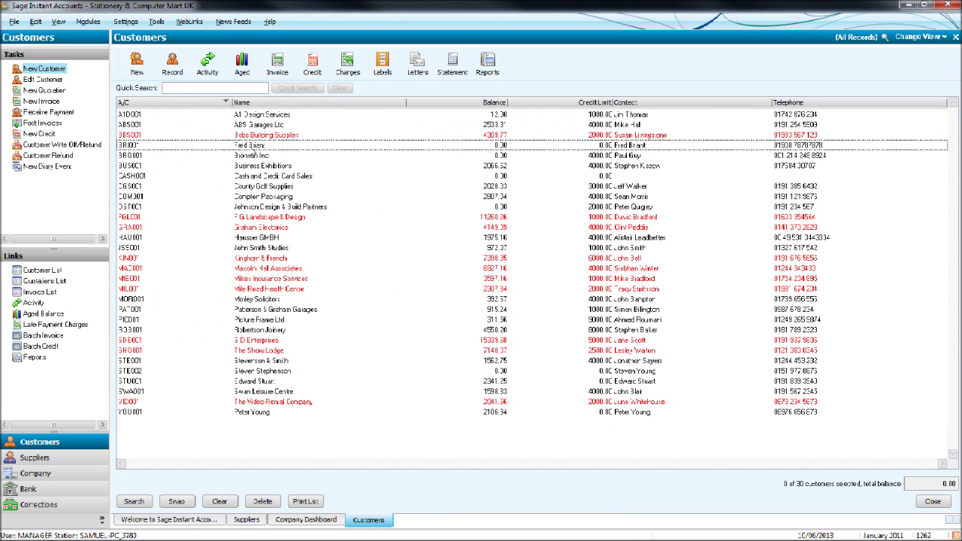
Change the house number in the fourth customer's Street1 line, save, and reopen the record to check.
left_click(253, 148)
double_click(254, 147)
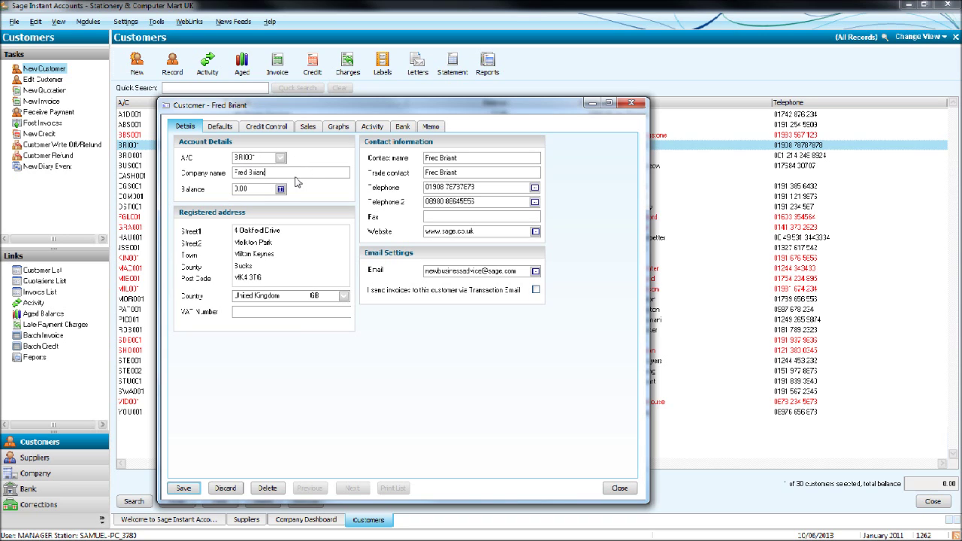
left_click_drag(289, 235, 216, 234)
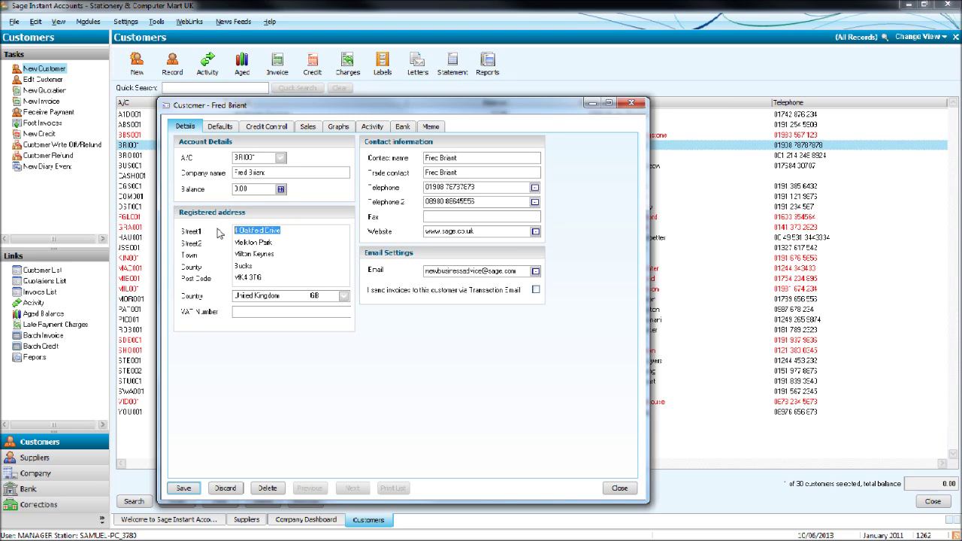
type("1")
type("iv")
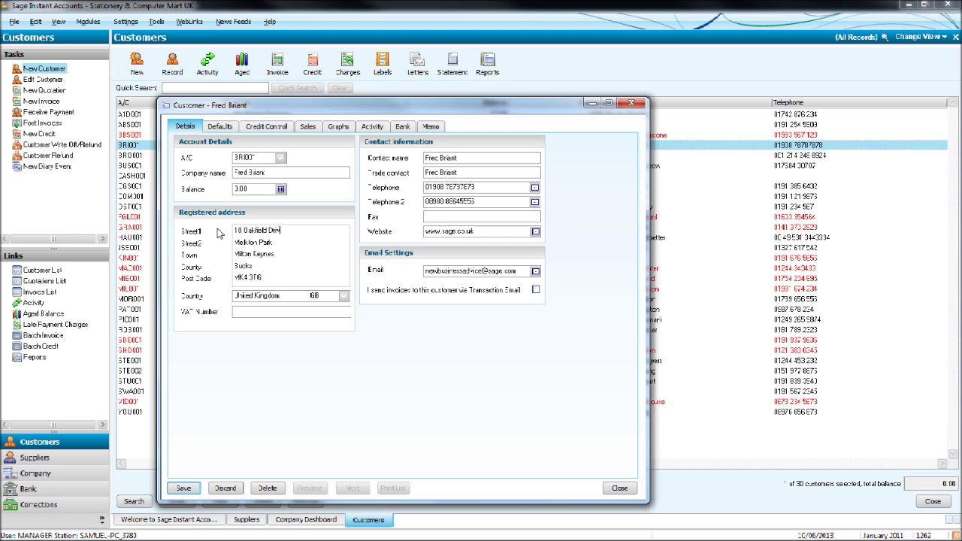
left_click(189, 490)
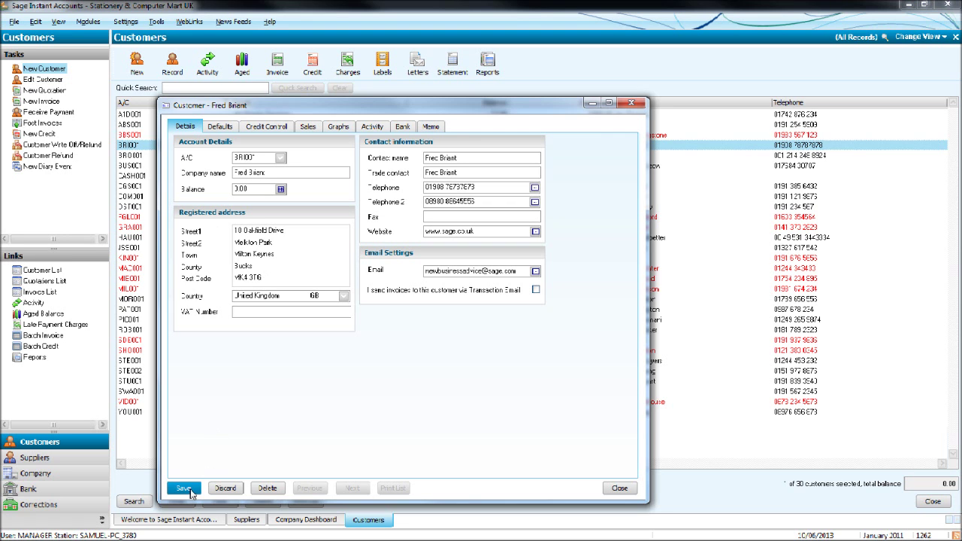
left_click(627, 109)
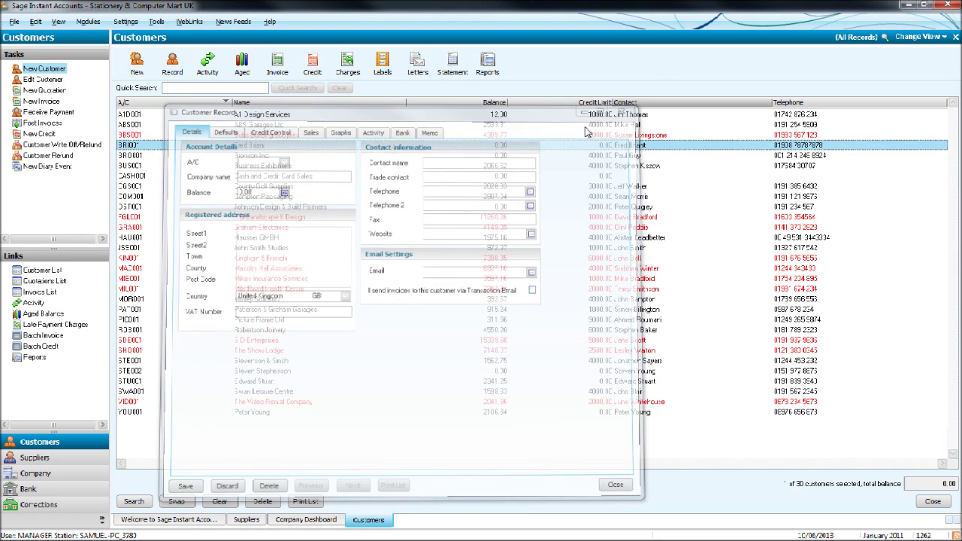
double_click(458, 146)
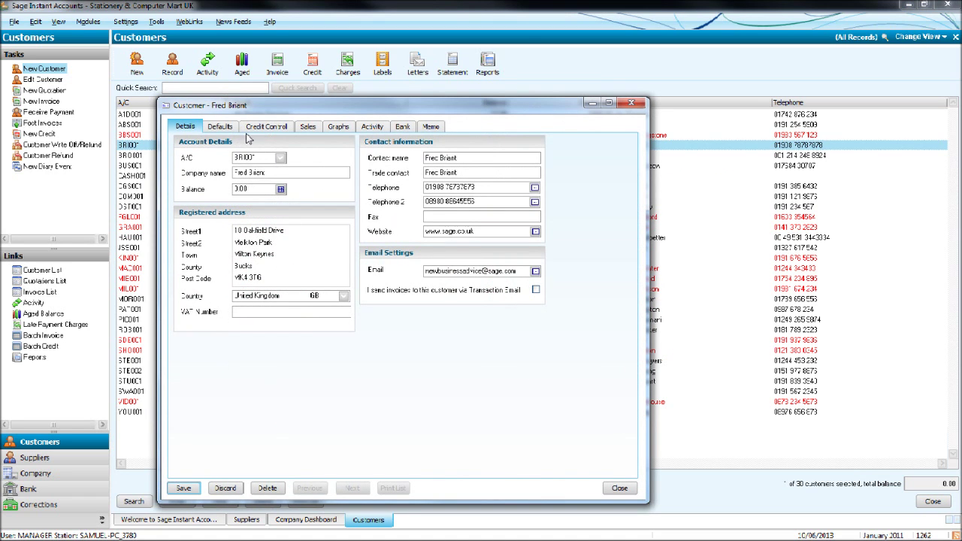
Check the default nominal code 4002 and tax code T1 20.00, then view the credit control terms.
left_click(222, 130)
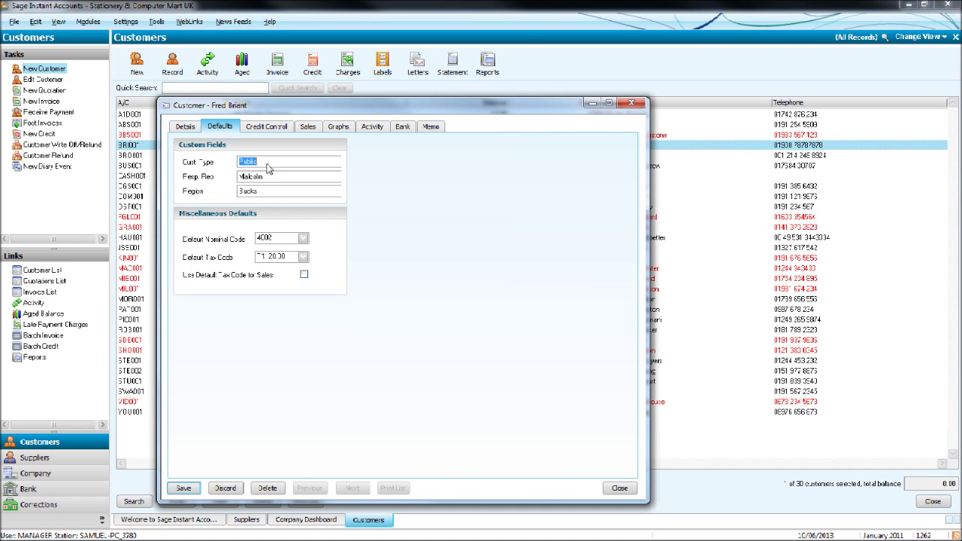
left_click(303, 239)
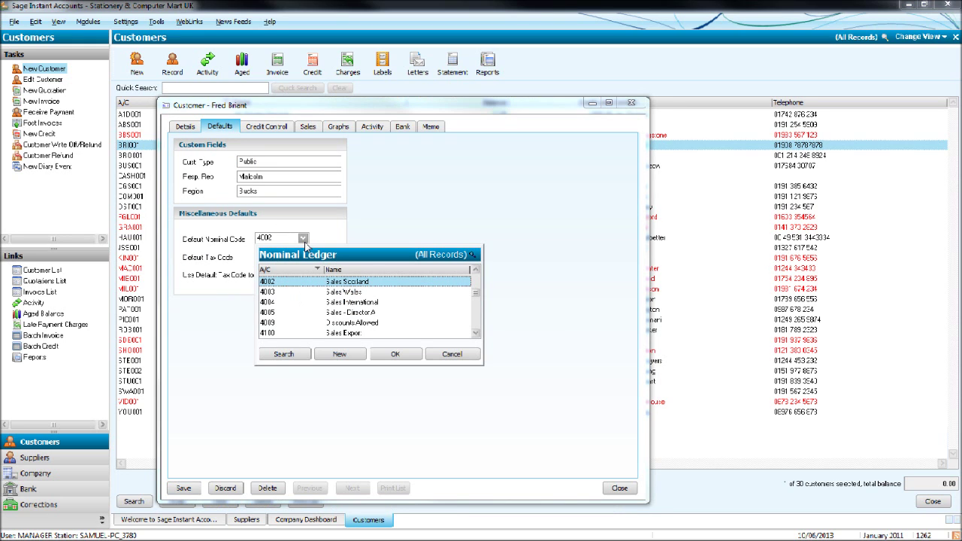
left_click(304, 240)
left_click(303, 257)
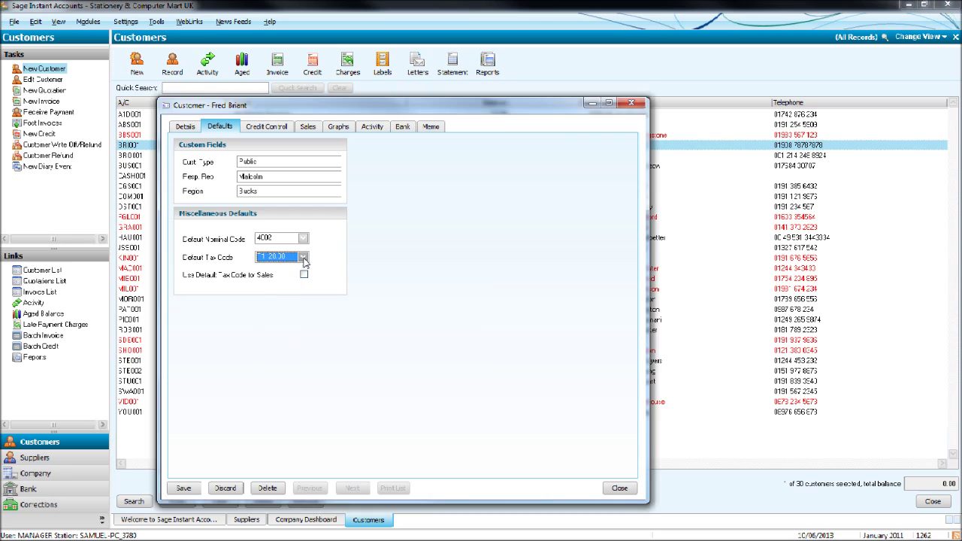
left_click(303, 259)
left_click(286, 129)
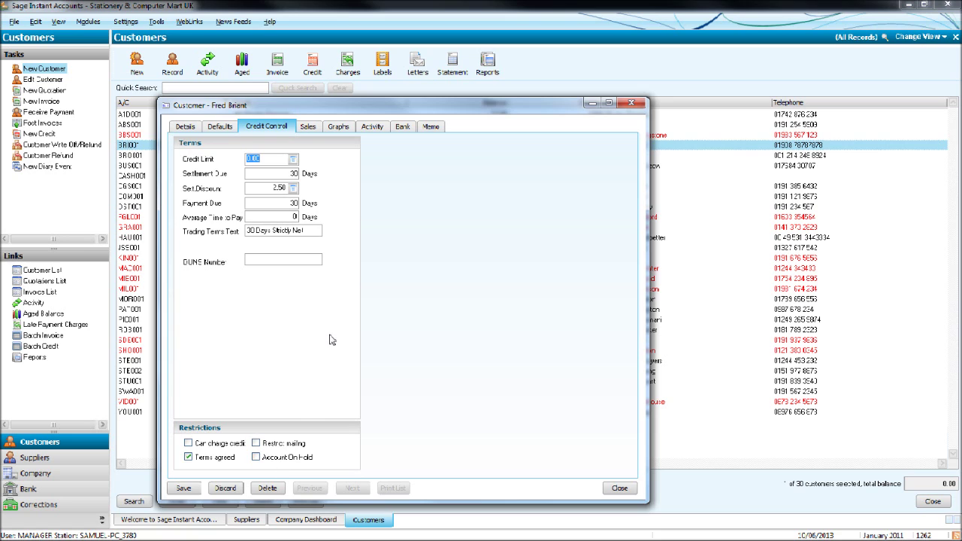
View the customer's sales figures, sales graph and activity, sorting transactions by number.
left_click(308, 127)
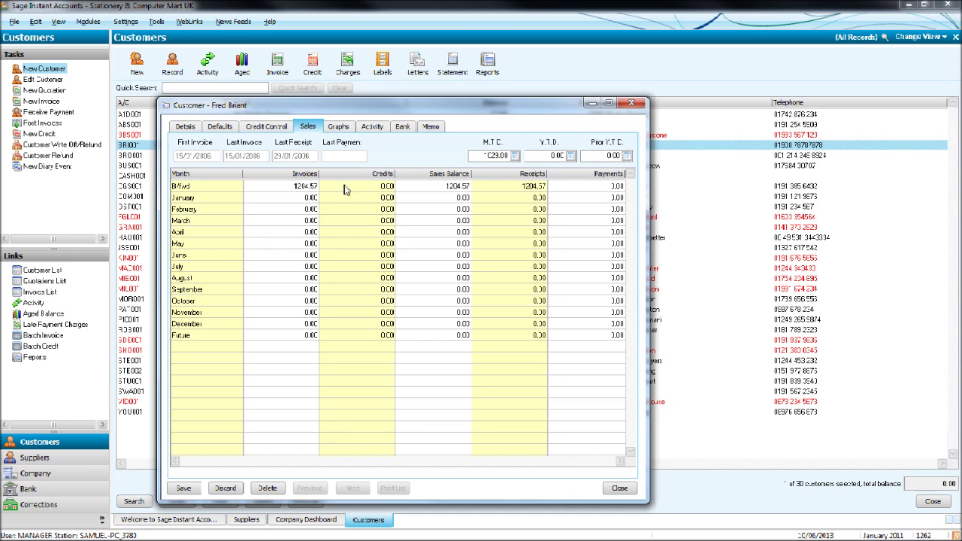
left_click(338, 126)
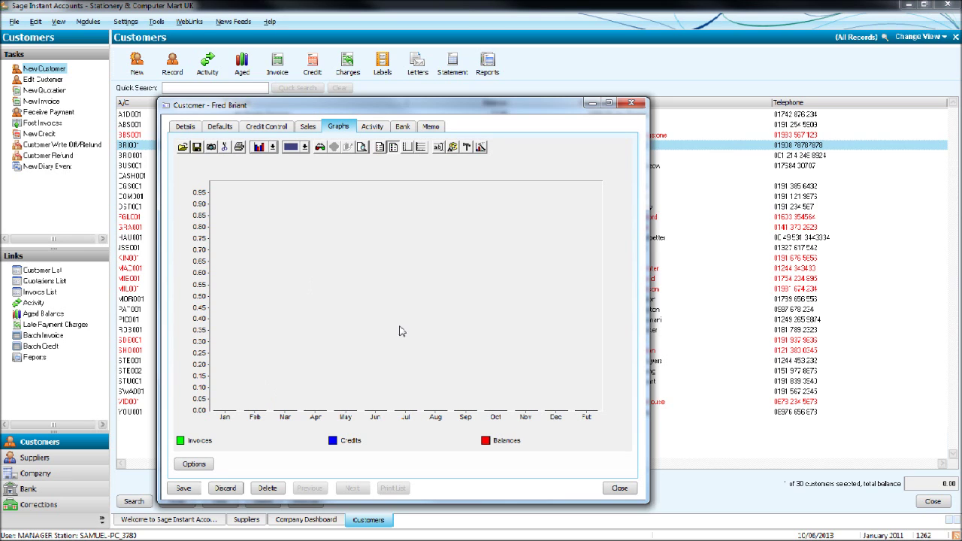
left_click(372, 126)
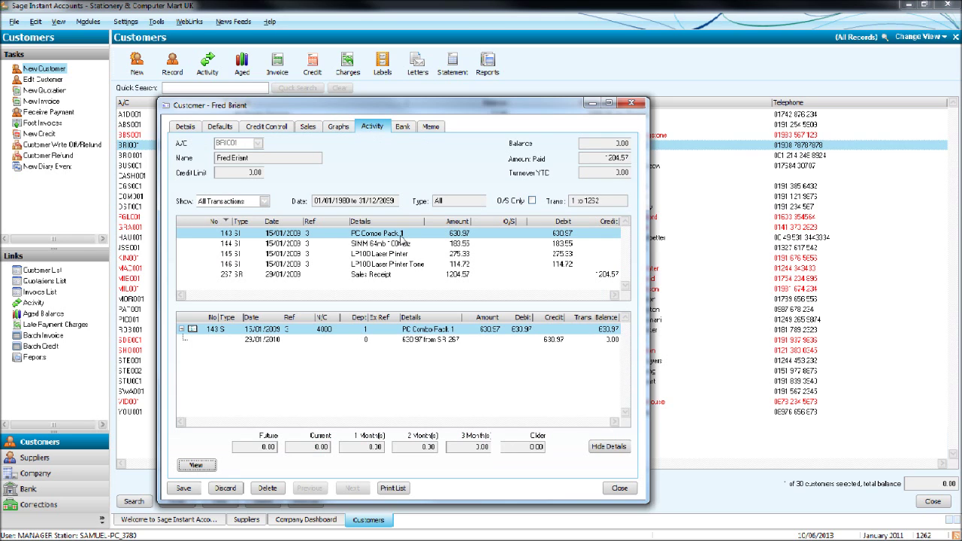
left_click(222, 220)
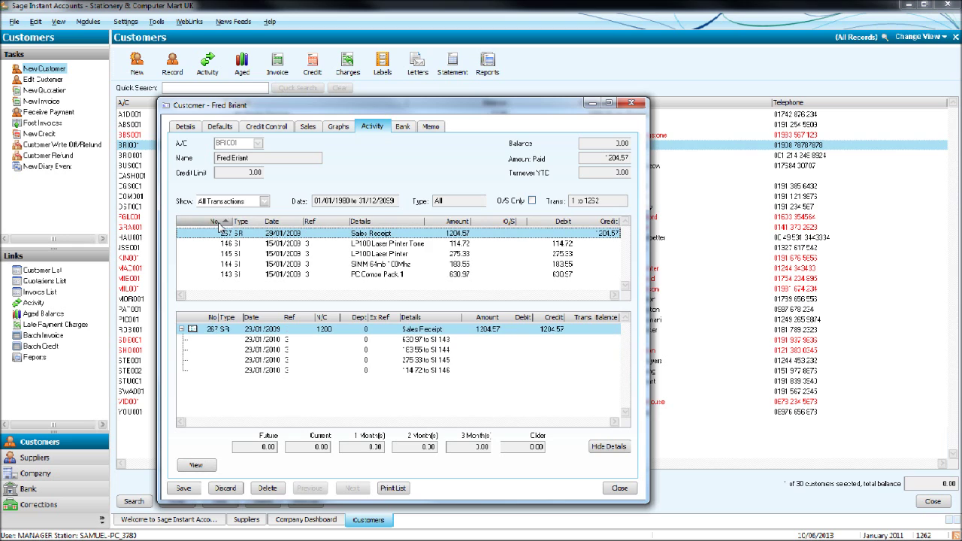
left_click(222, 220)
Sort the activity by date oldest first, show outstanding only, and close the record.
left_click(279, 222)
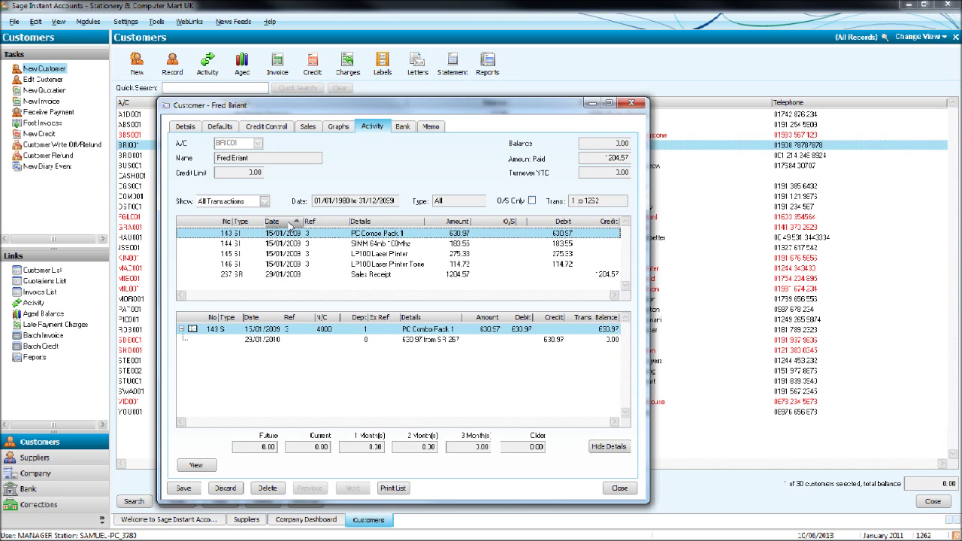
left_click(289, 226)
left_click(290, 225)
left_click(289, 225)
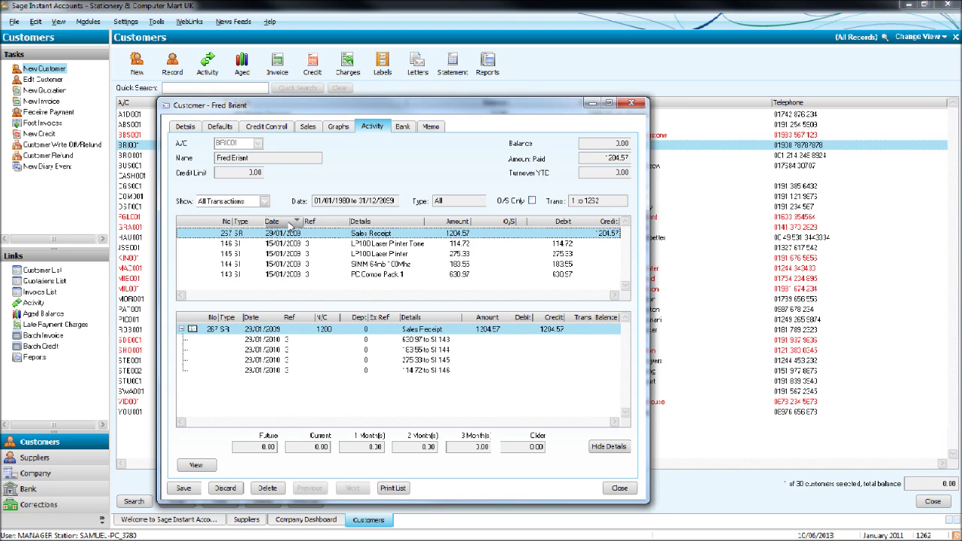
left_click(291, 224)
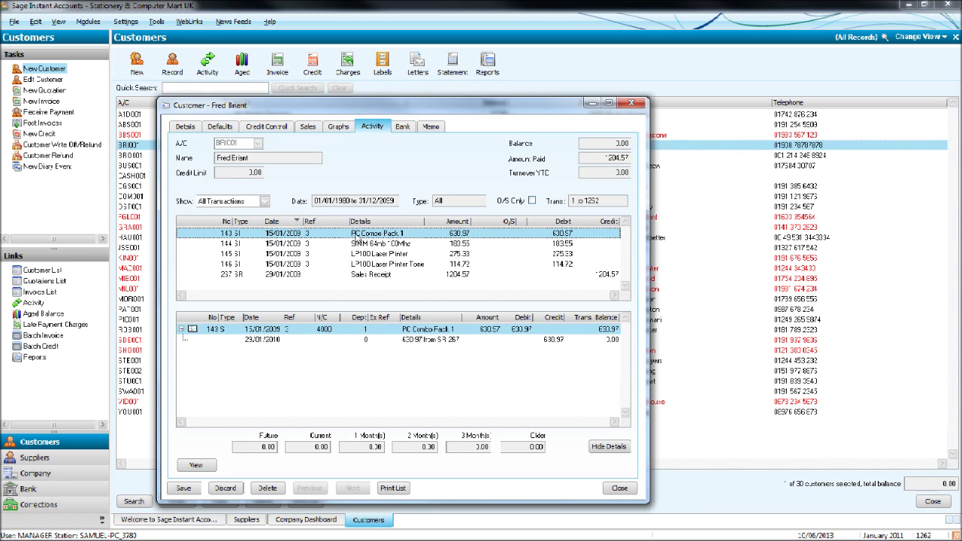
left_click(533, 201)
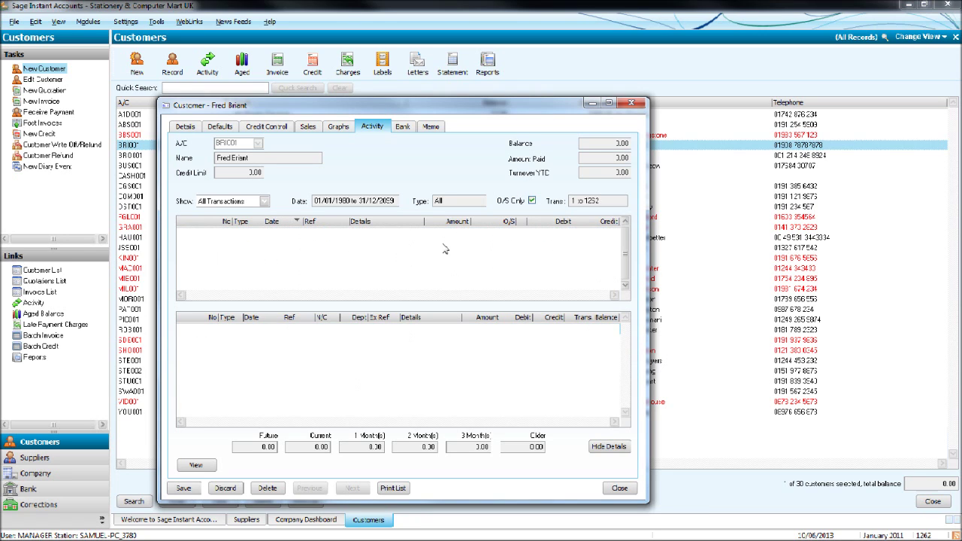
left_click(632, 103)
left_click(435, 144)
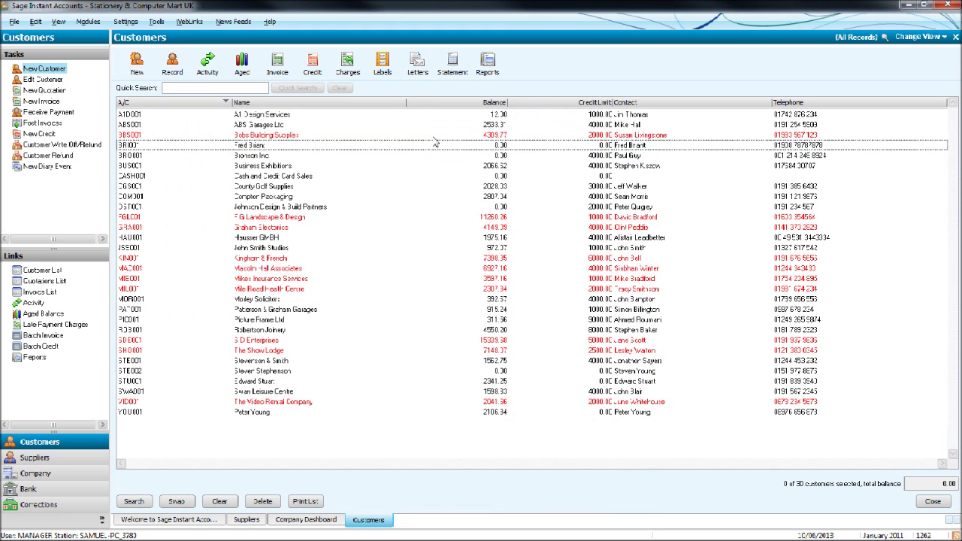
double_click(434, 135)
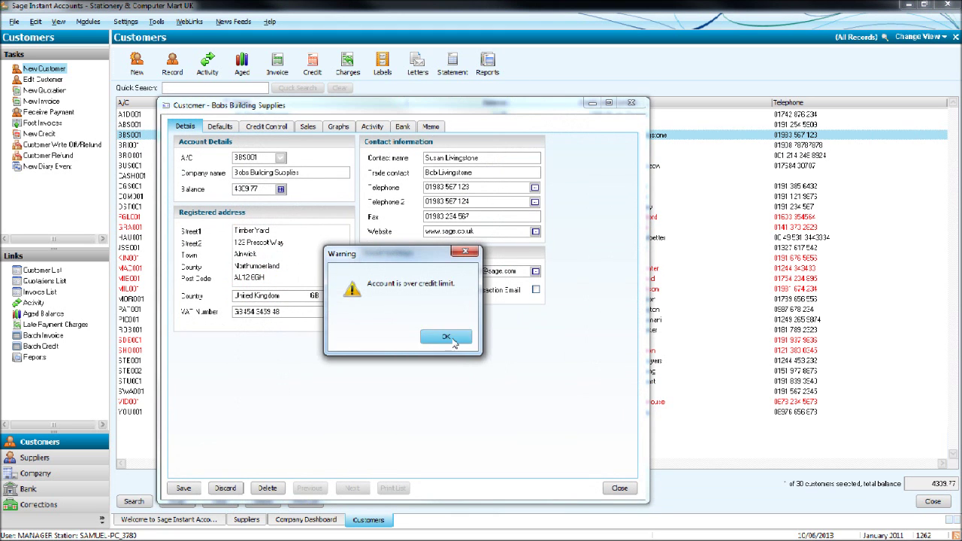
left_click(454, 342)
left_click(383, 130)
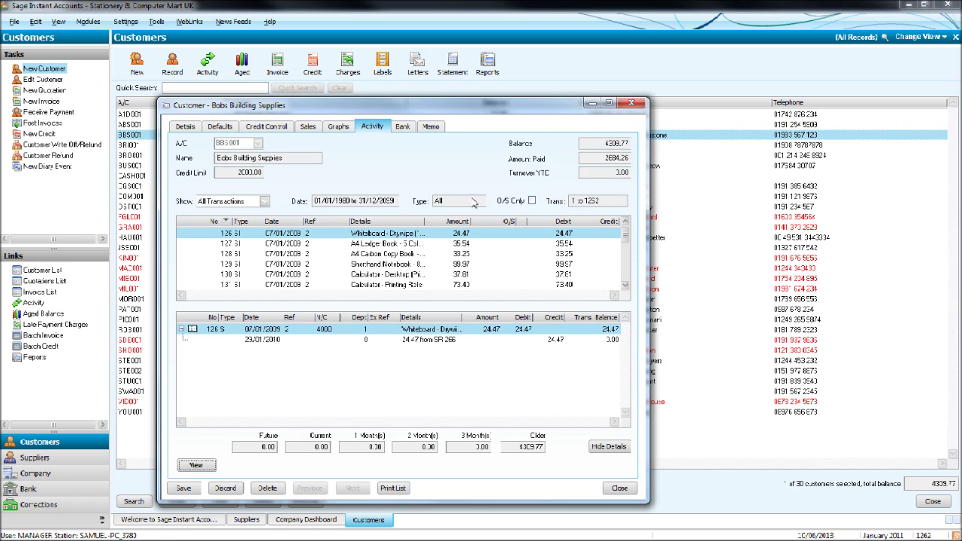
left_click(532, 201)
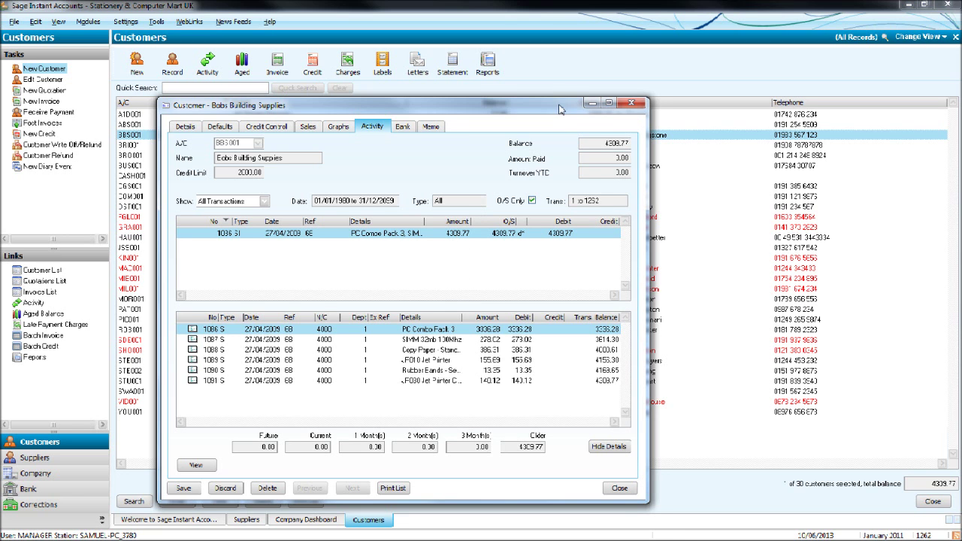
left_click_drag(584, 109, 606, 163)
Reopen Bobs Building Supplies past the credit-limit warning and view its Credit Control, Bank and Memo pages.
left_click(652, 158)
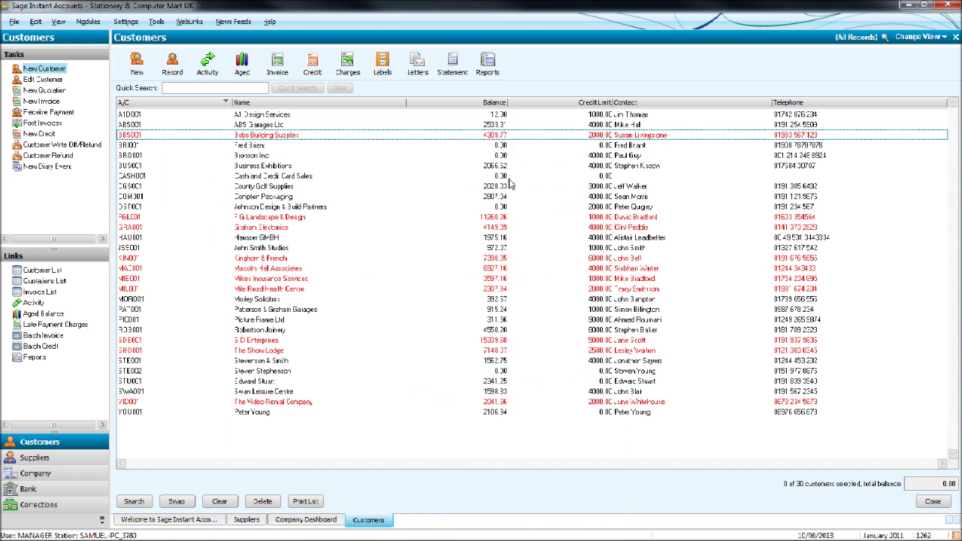
double_click(501, 140)
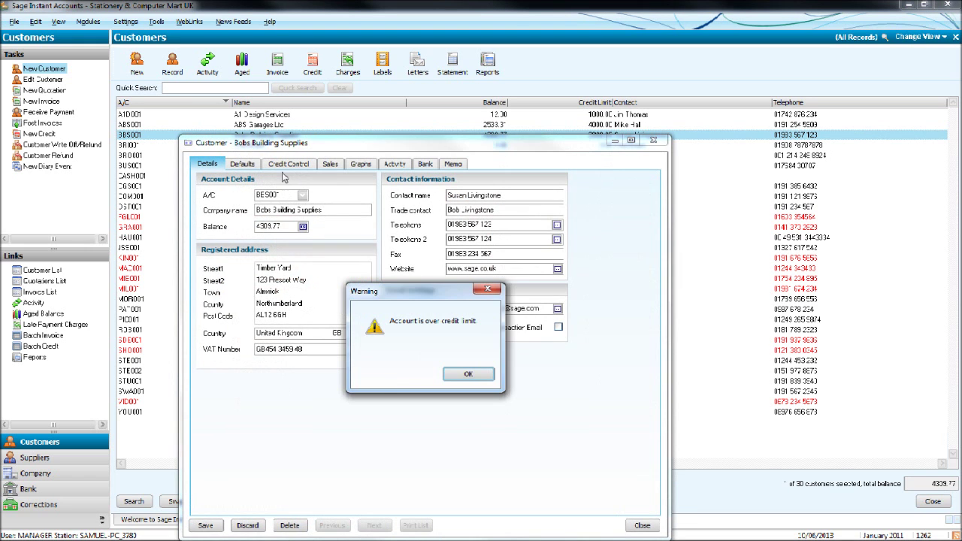
left_click(468, 370)
left_click(301, 164)
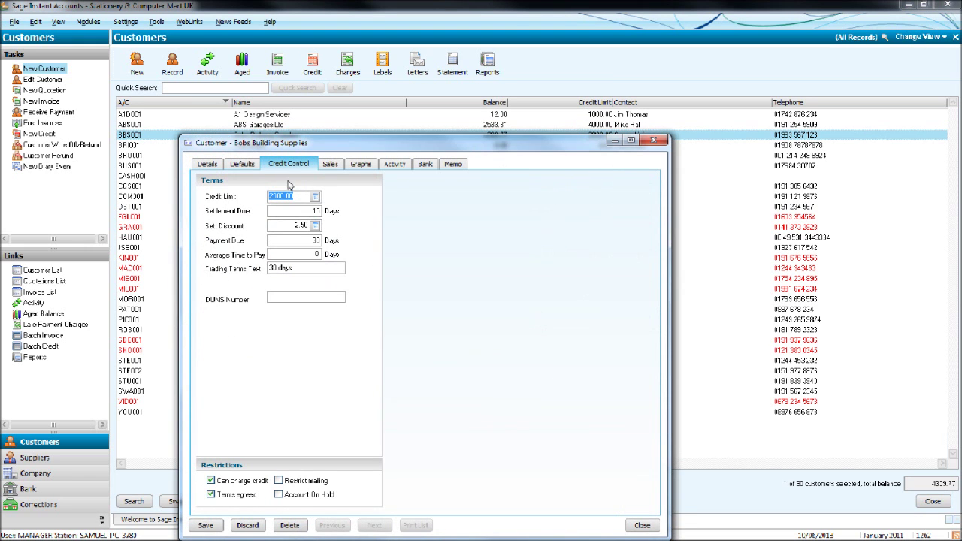
left_click_drag(409, 143, 470, 85)
left_click(506, 117)
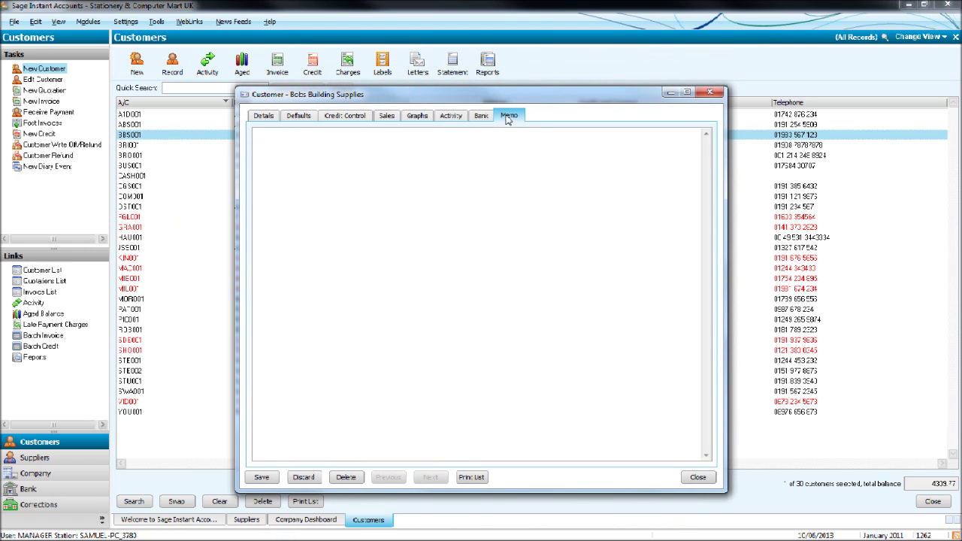
left_click(483, 117)
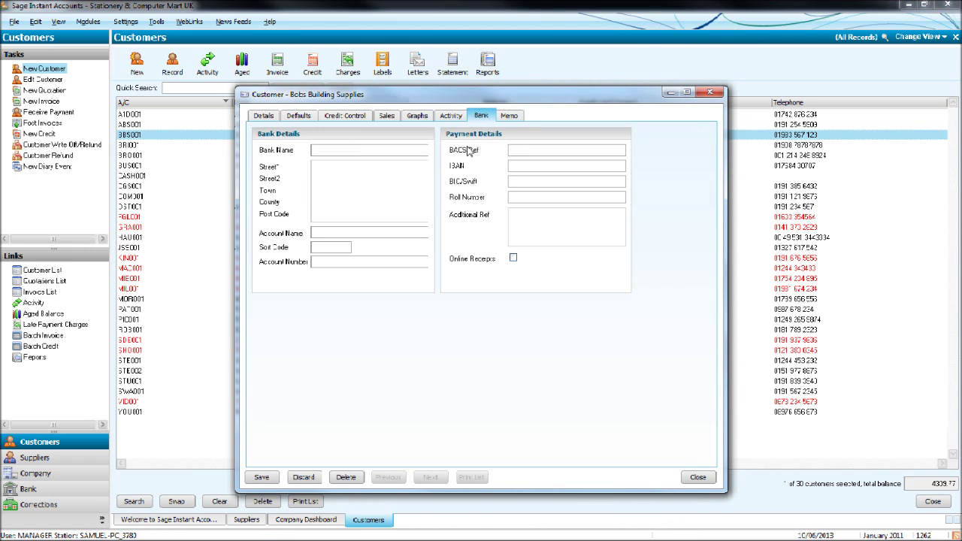
left_click(509, 117)
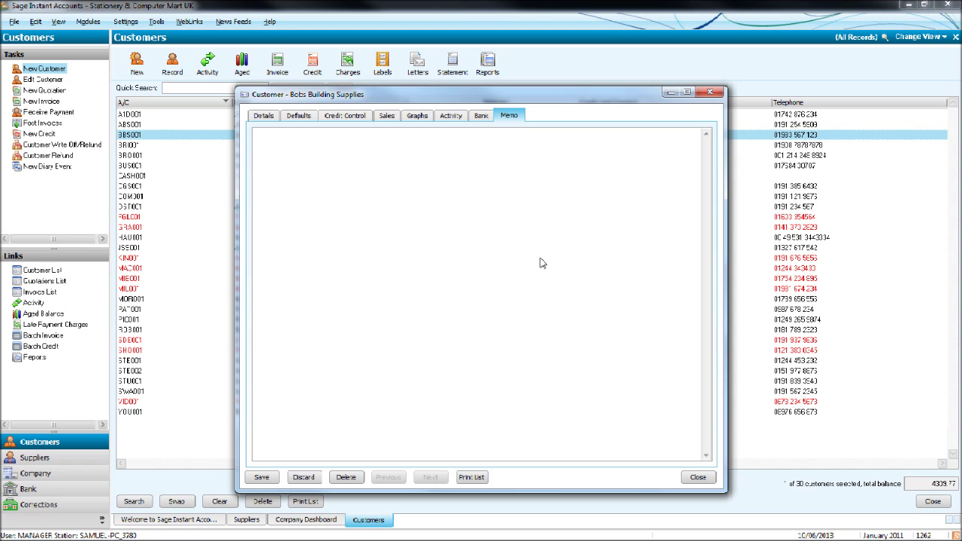
Type a memo note dated 04/01/2009 recording a phone call with the contact.
left_click_drag(387, 96, 411, 88)
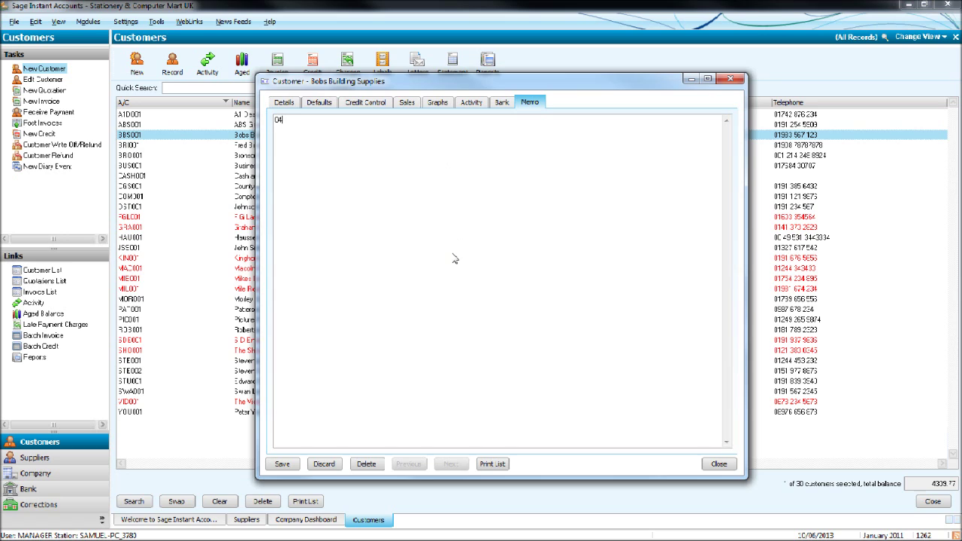
type("01/2009 - Phoned Phil said he would make")
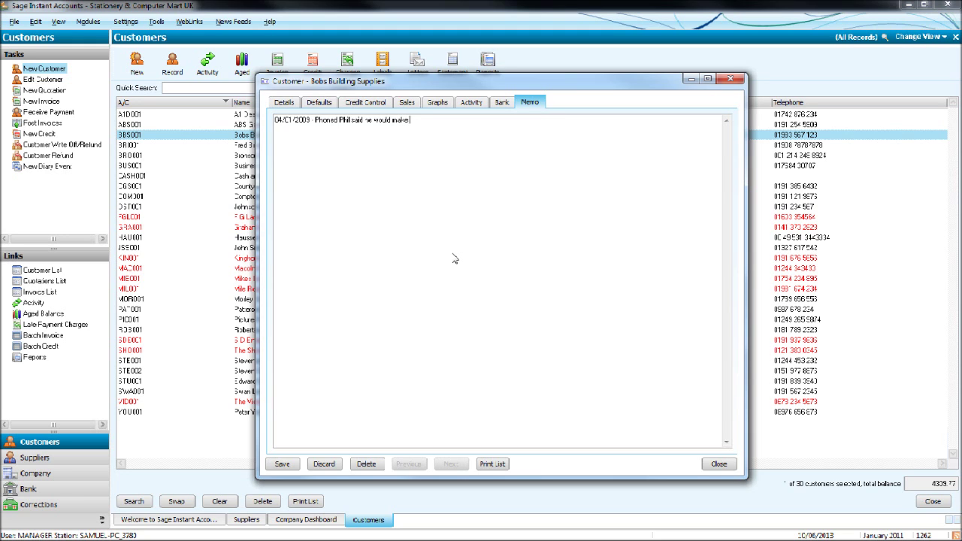
Save the memo note, close the record, and reopen Bobs Building Supplies to view its memo.
left_click(288, 462)
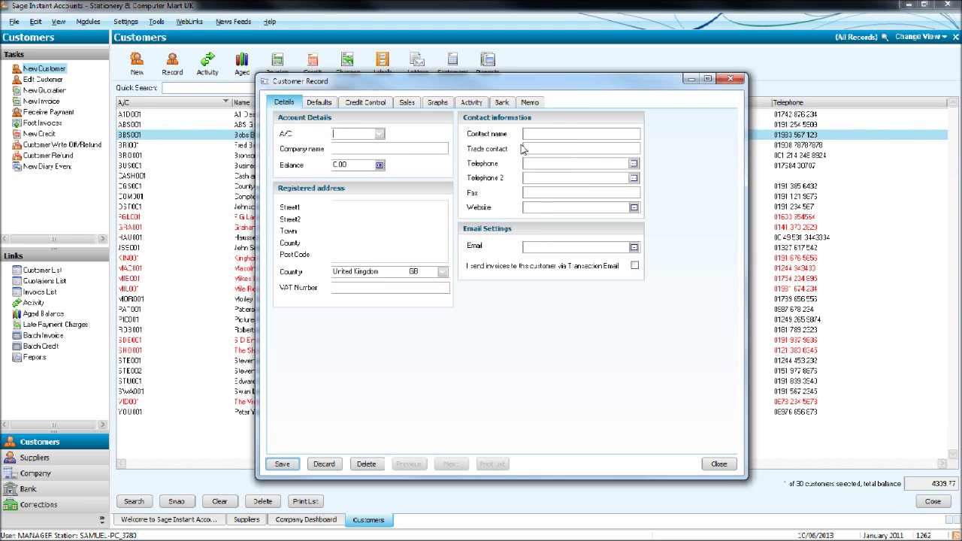
left_click(529, 103)
left_click(726, 79)
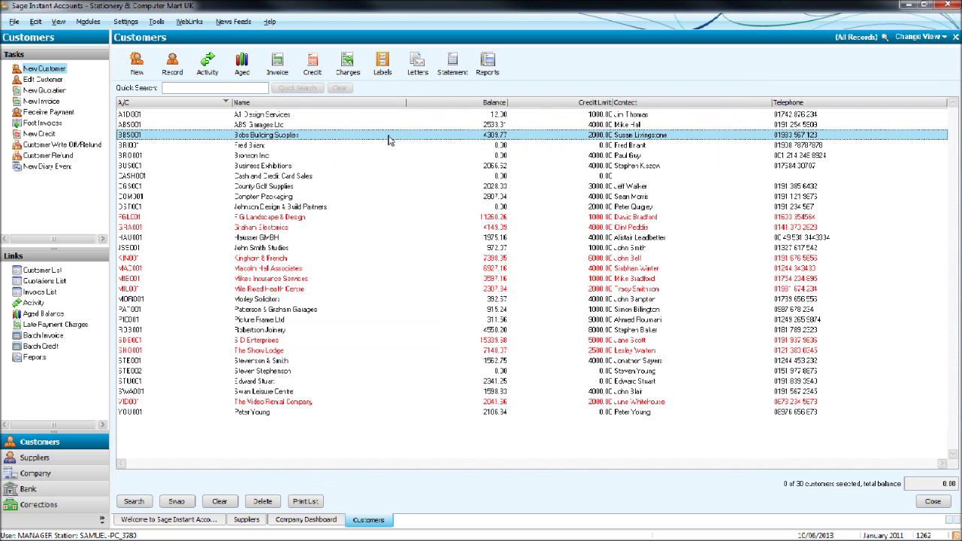
double_click(389, 137)
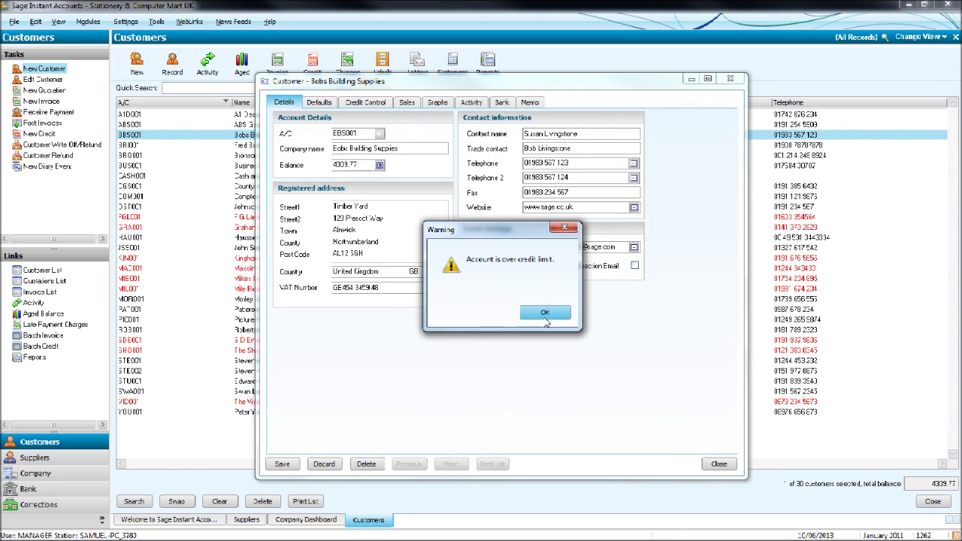
left_click(546, 316)
left_click(530, 103)
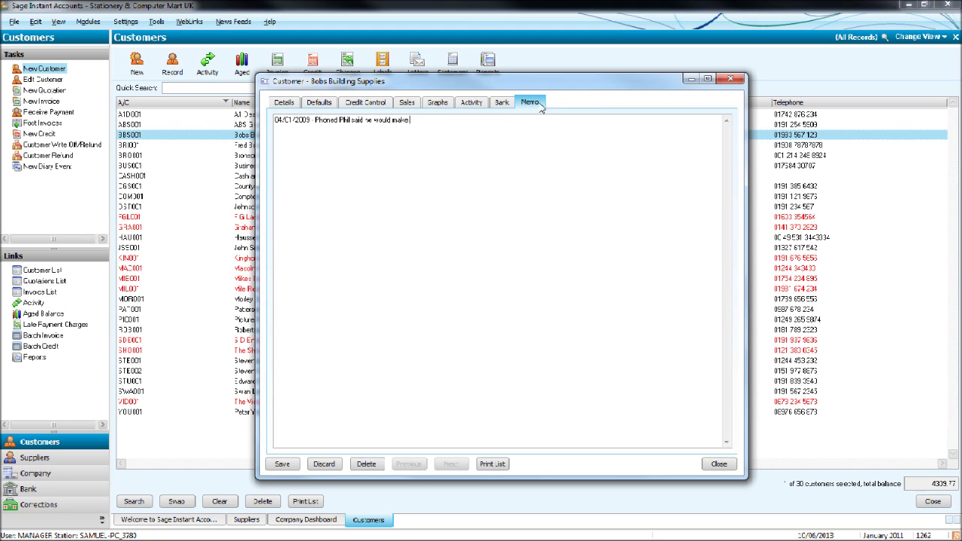
Display Bobs Building Supplies' credit control terms: 2000.00 limit, 30-day payment, 2.50 settlement discount.
left_click(370, 102)
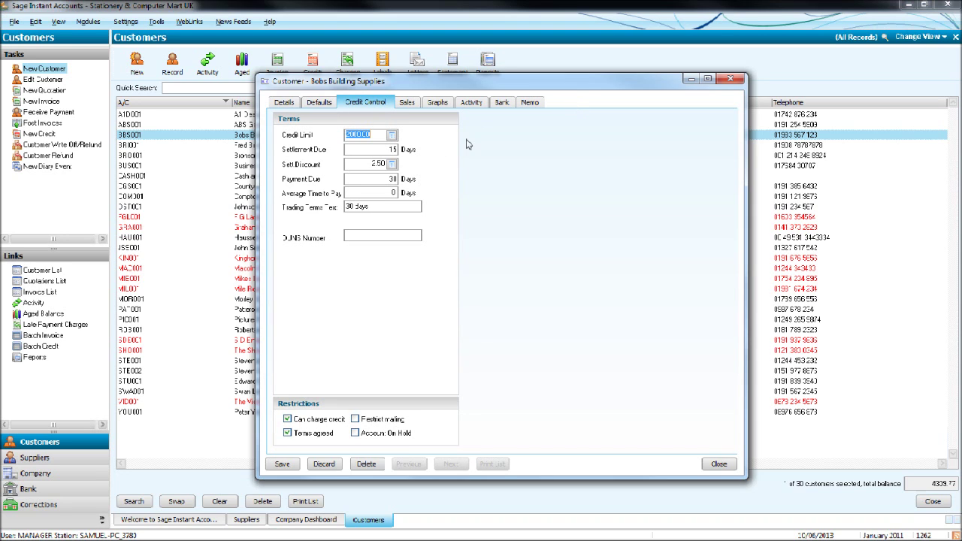
left_click(529, 105)
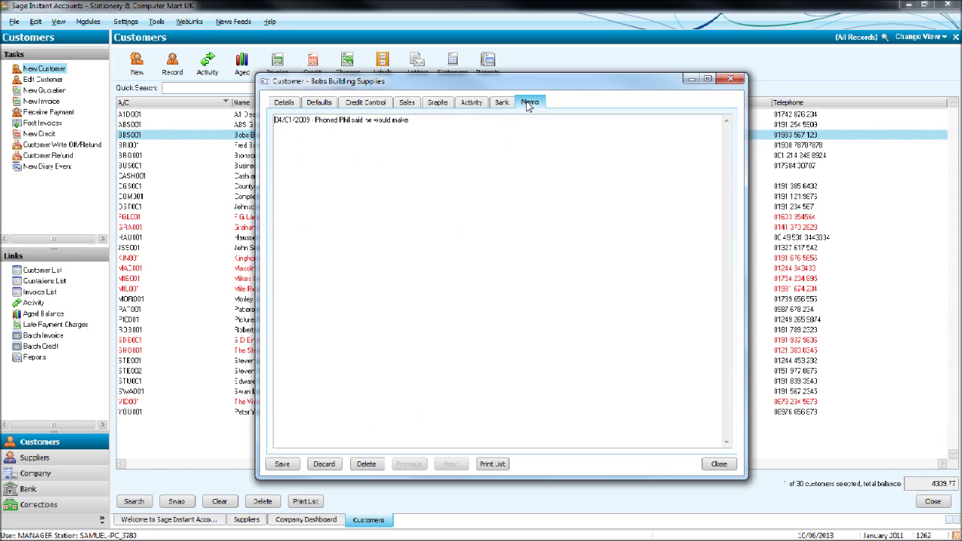
left_click(350, 105)
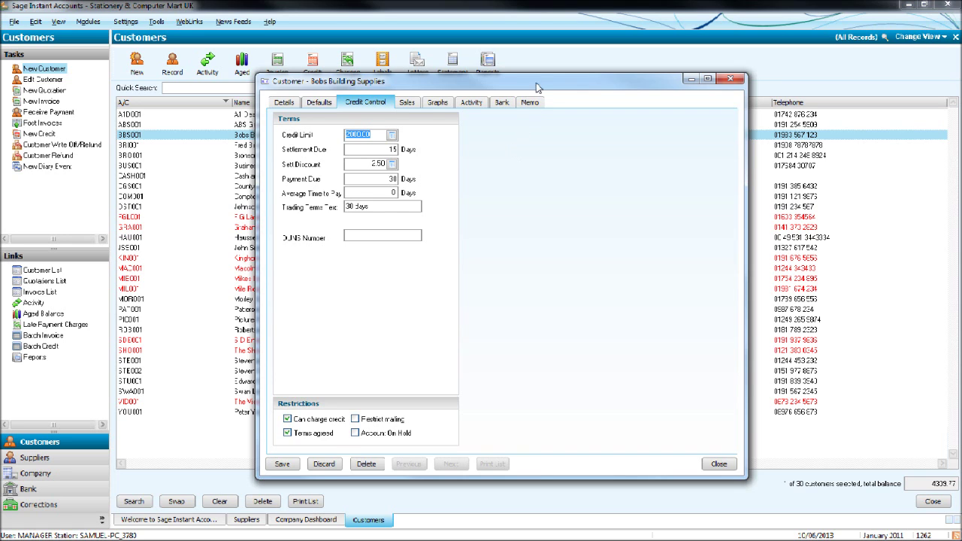
Move the customer window up and reopen the memo with the 04/01/2009 phone-call note.
left_click_drag(539, 83, 526, 56)
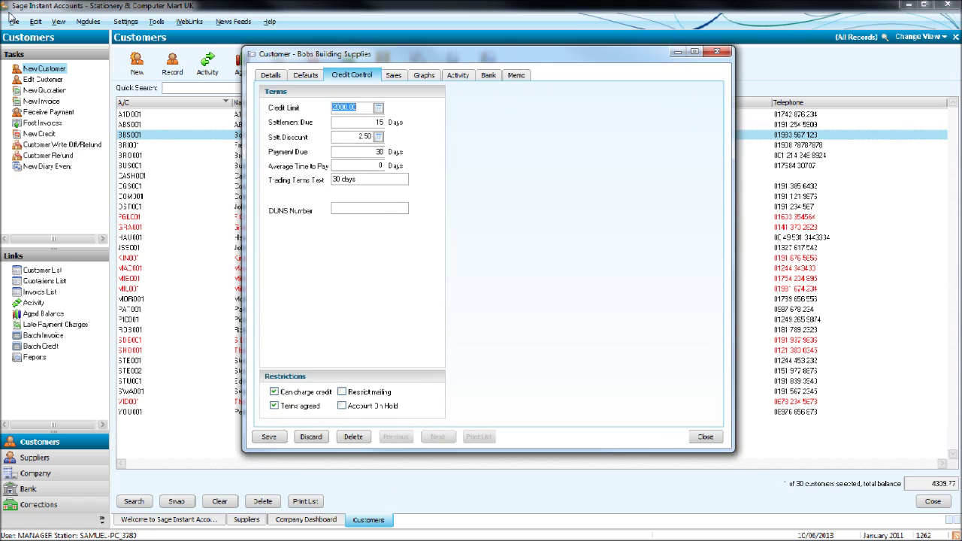
left_click(516, 76)
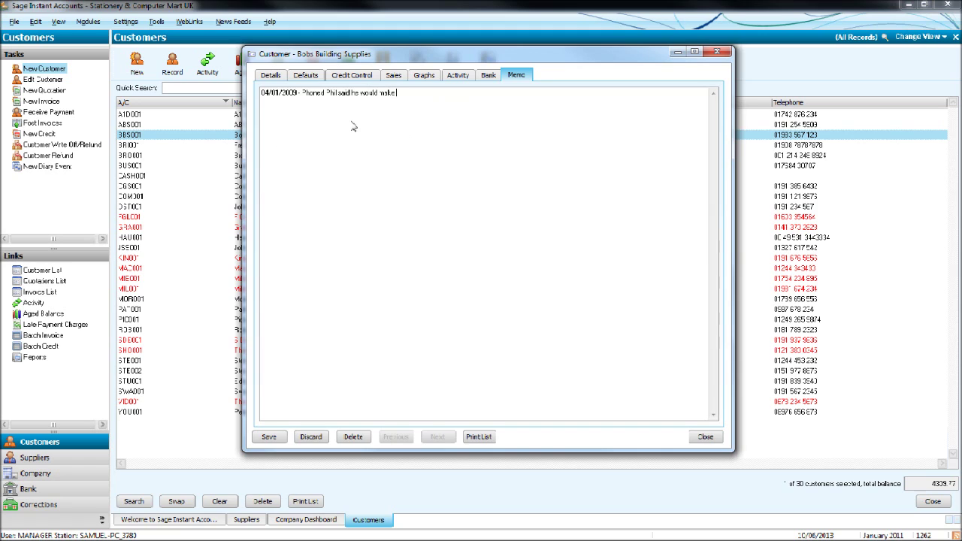
left_click(387, 281)
Close Bobs Building Supplies' record and clear the row selections in the customer list.
left_click(705, 437)
left_click(324, 145)
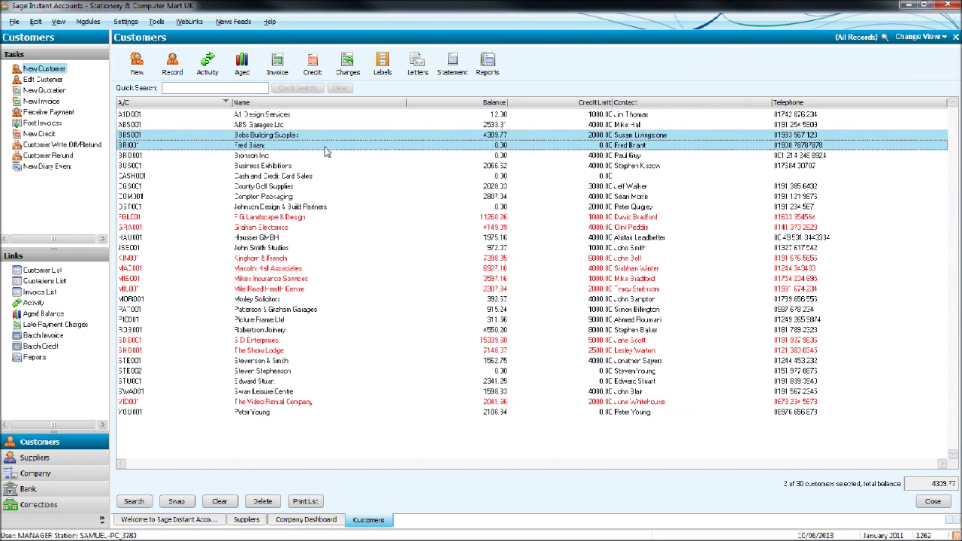
left_click(322, 144)
left_click(332, 136)
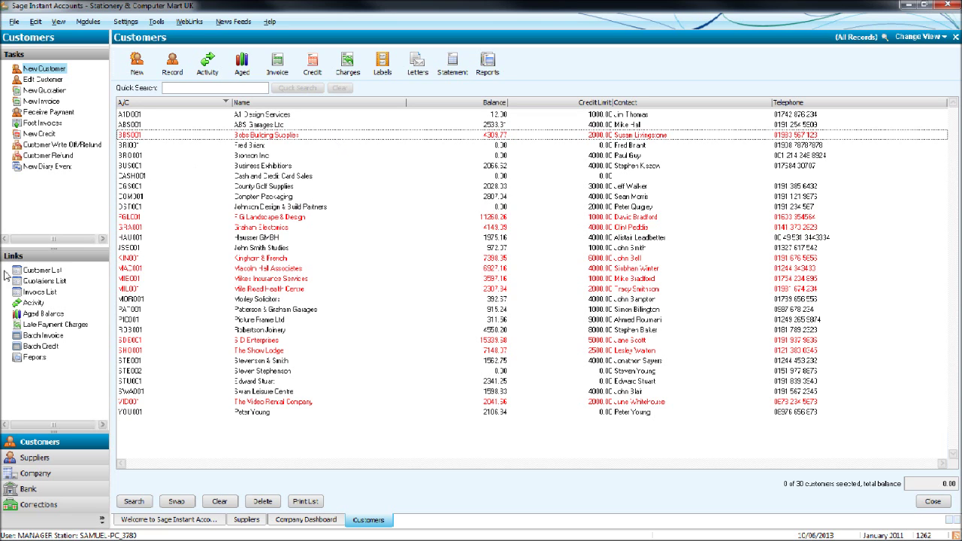
left_click(319, 136)
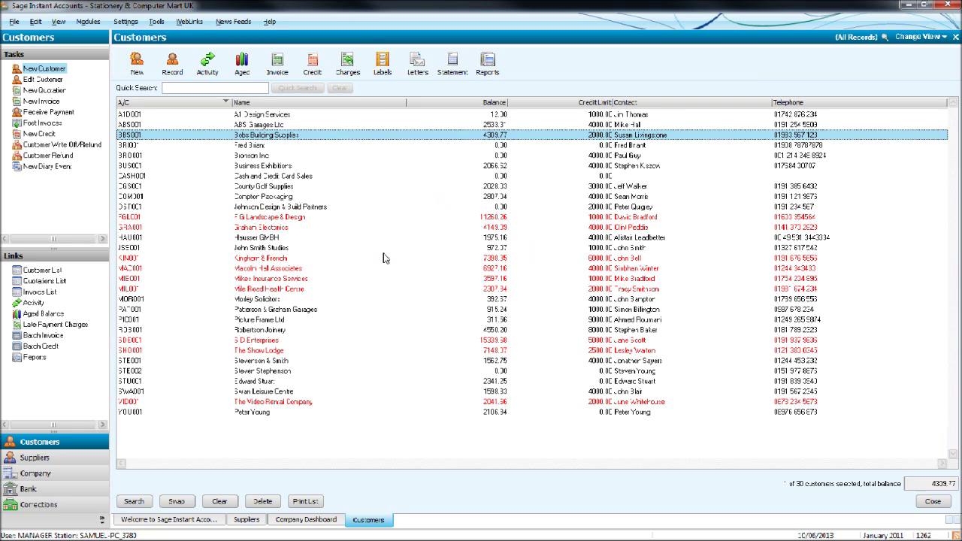
left_click(277, 64)
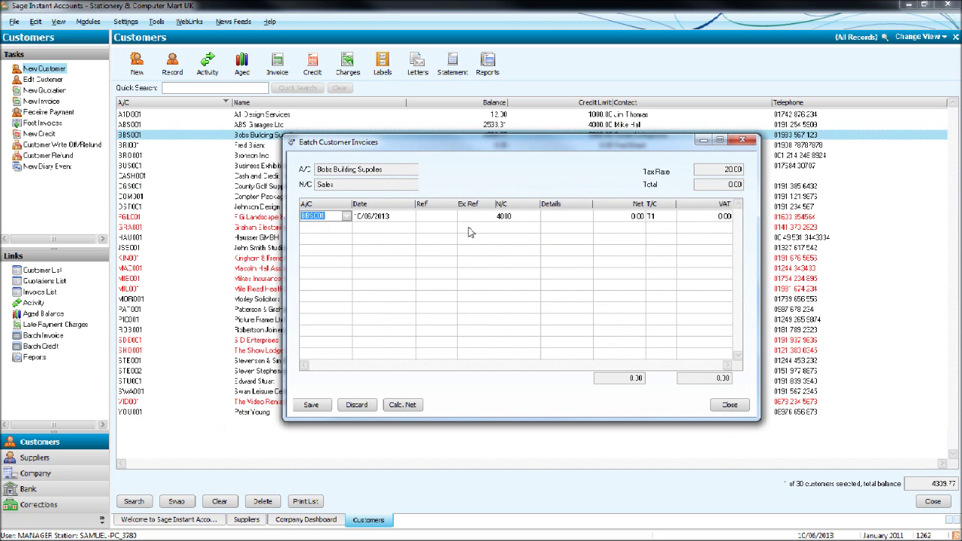
left_click(744, 143)
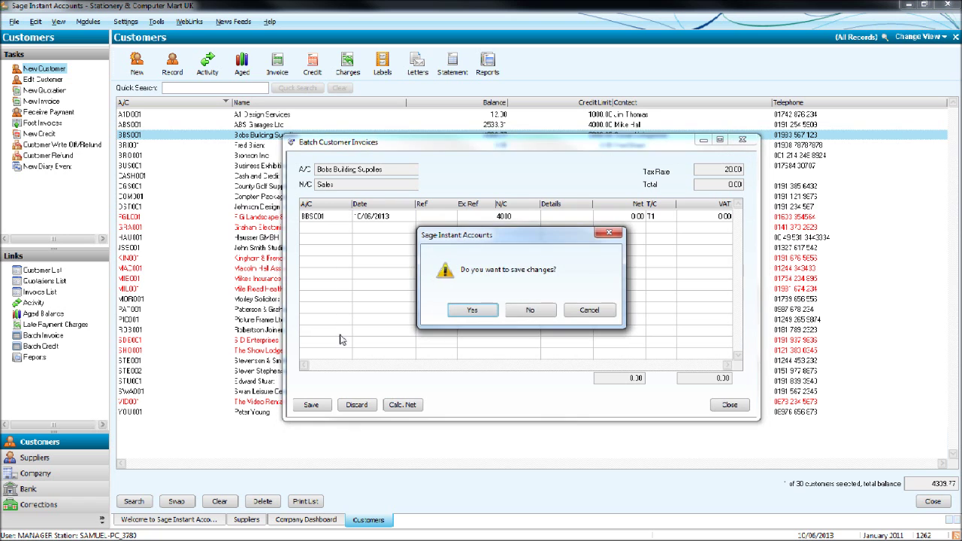
left_click(529, 308)
left_click(35, 458)
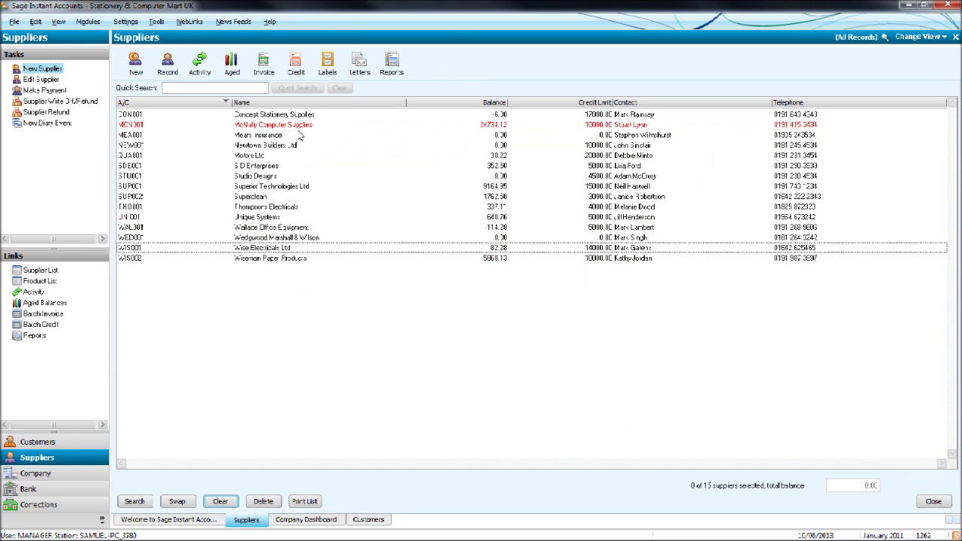
left_click(264, 64)
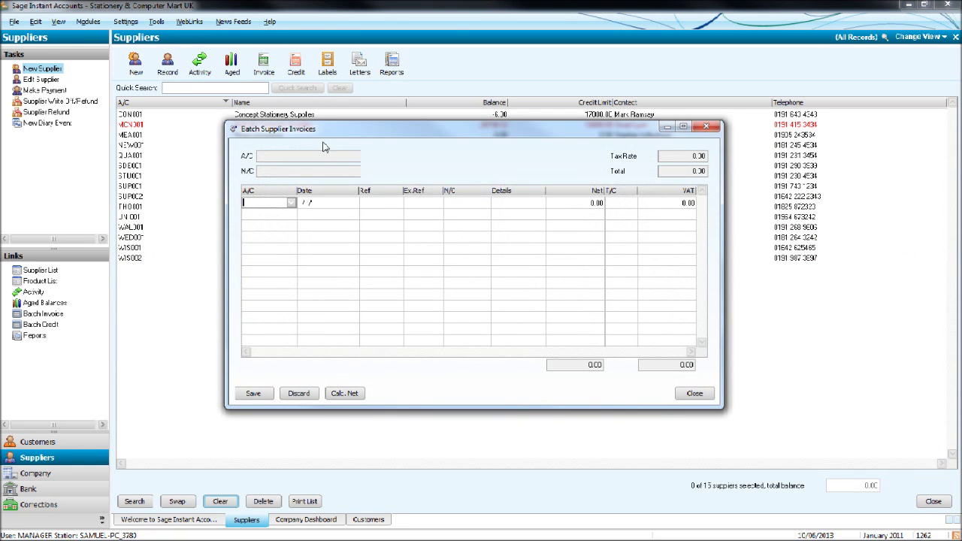
left_click(706, 127)
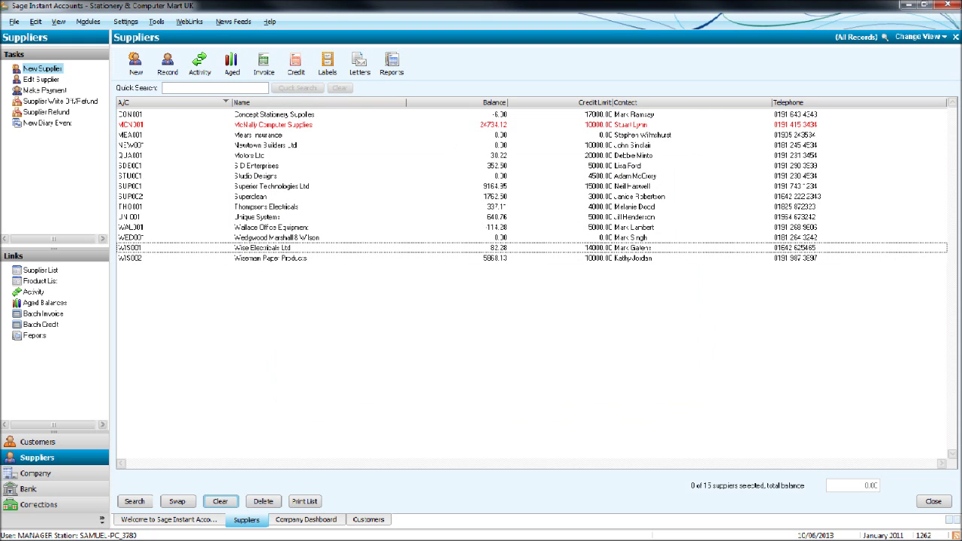
left_click(41, 450)
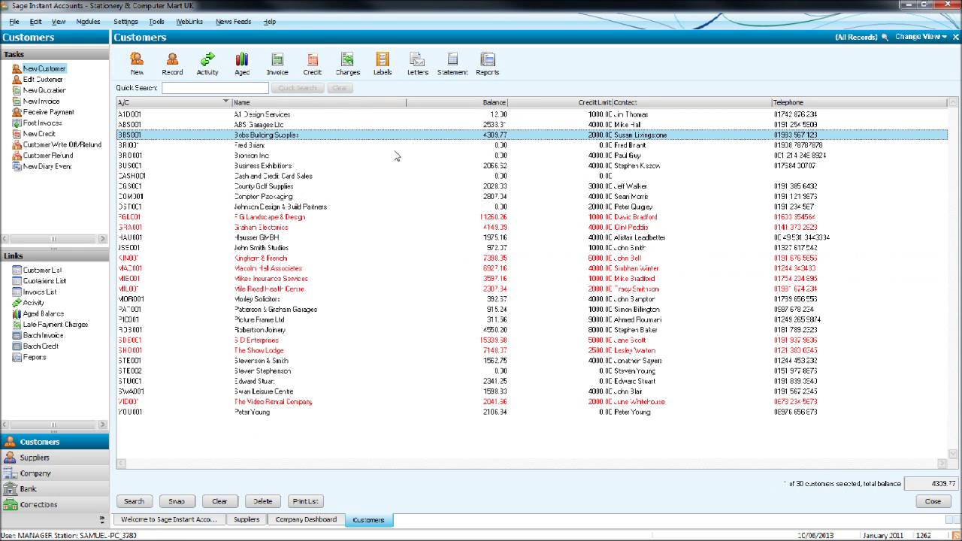
left_click(277, 64)
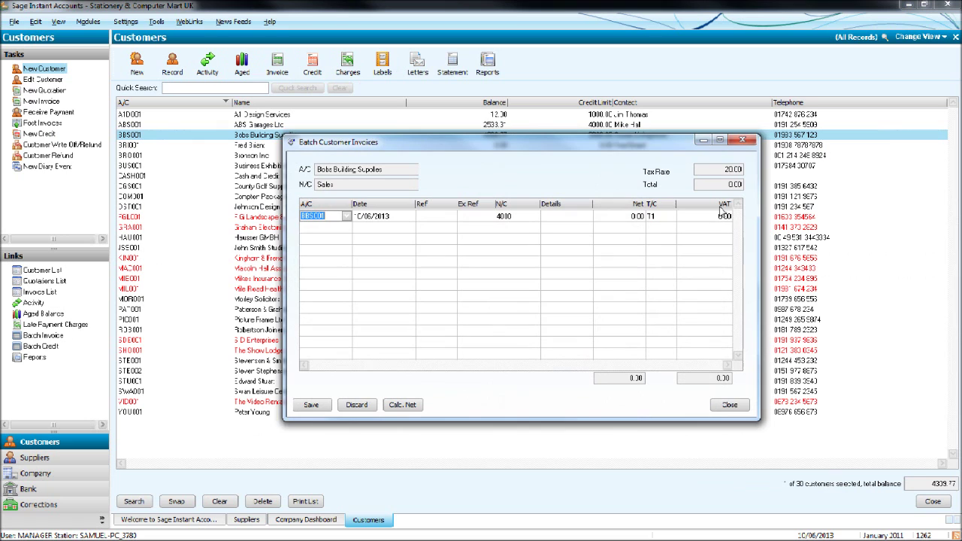
left_click(742, 140)
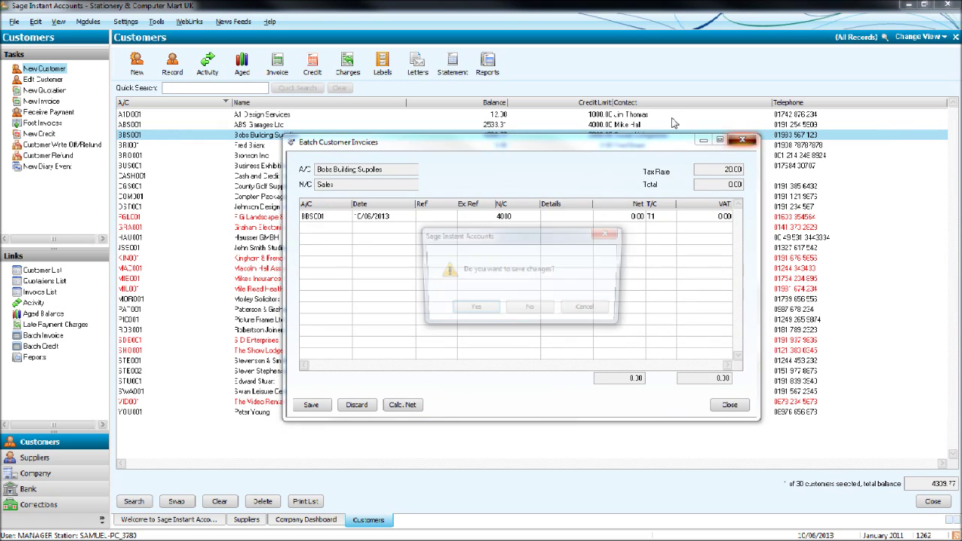
left_click(530, 310)
left_click(312, 64)
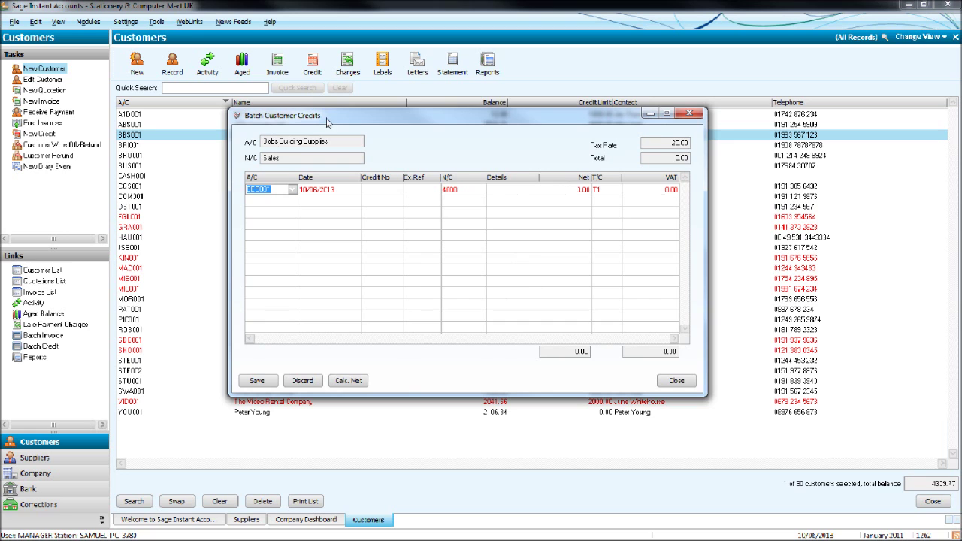
left_click(696, 116)
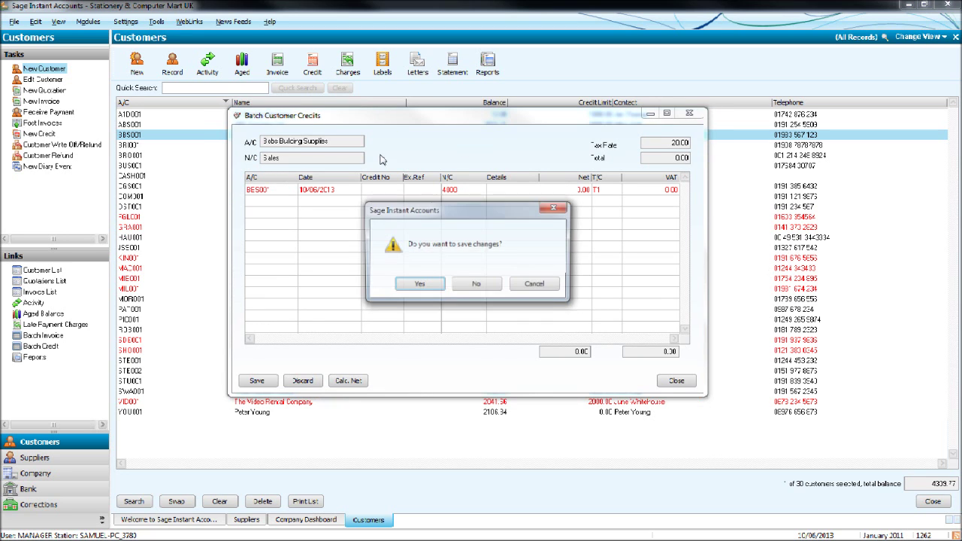
left_click(474, 283)
left_click(470, 137)
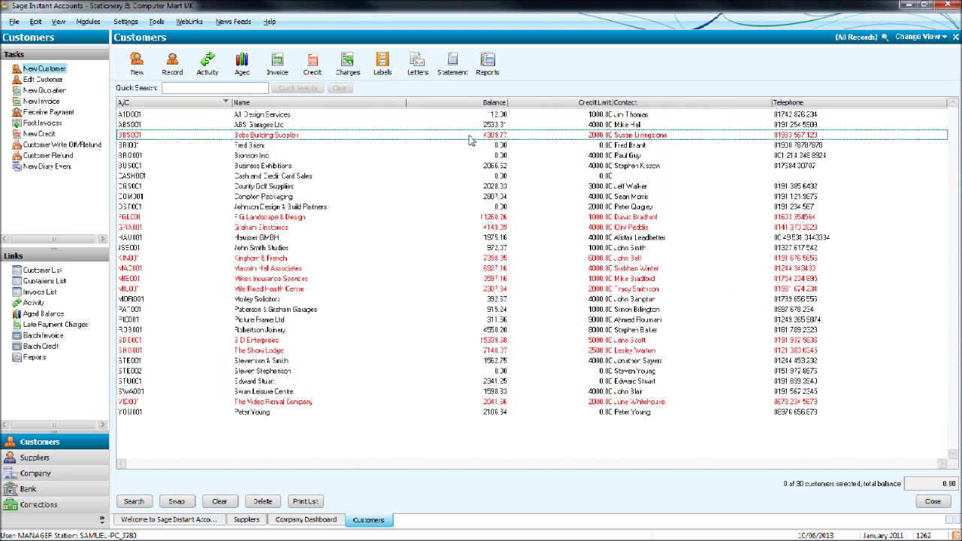
Select the BBS001 Bobs Building Supplies row, balance 4309.77, in the customer list.
left_click(421, 139)
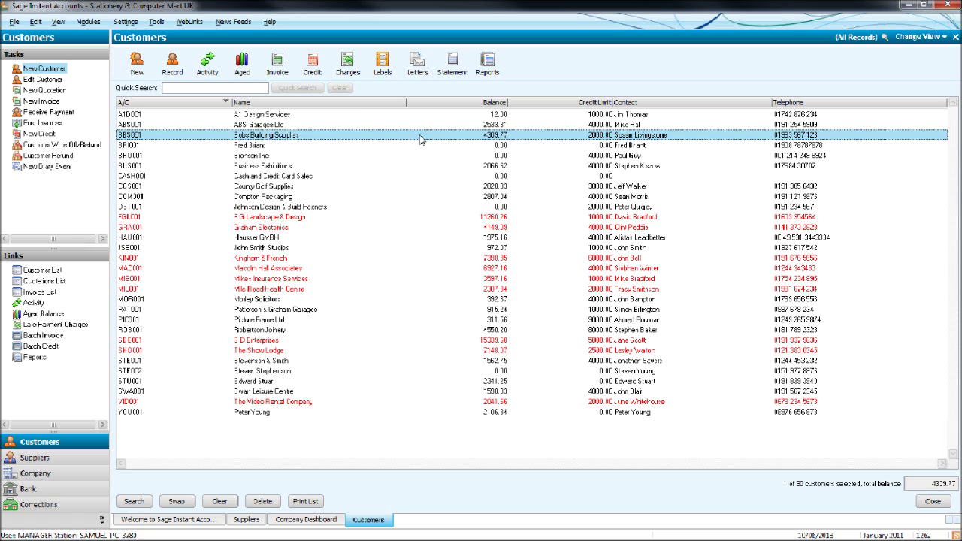
Start a batch invoice for Bobs Building Supplies and date its first line 05/06/2013.
left_click(279, 67)
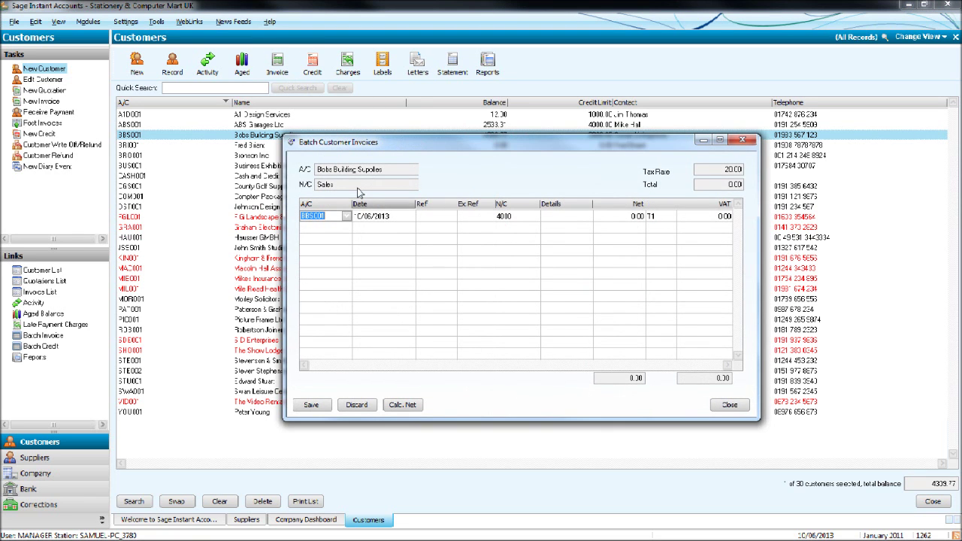
left_click_drag(344, 149, 341, 165)
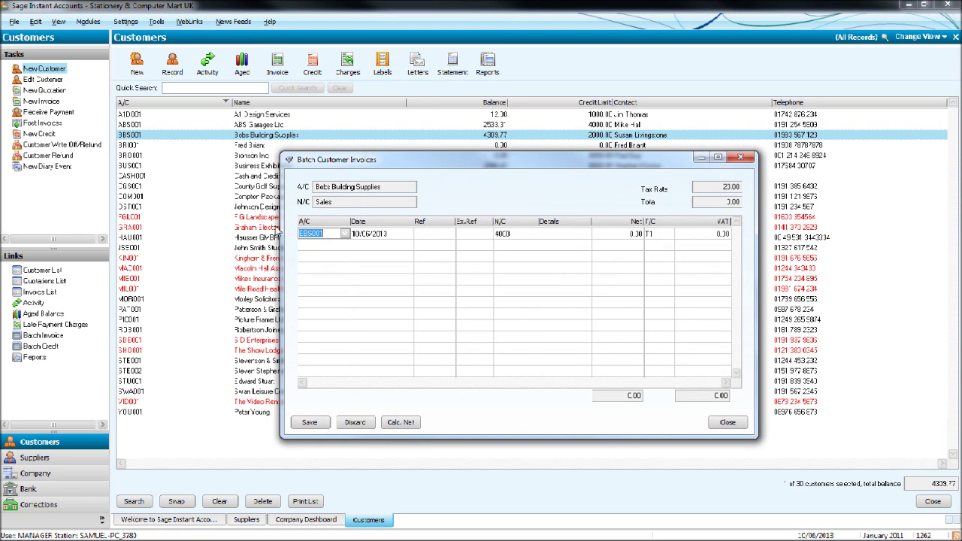
left_click(383, 237)
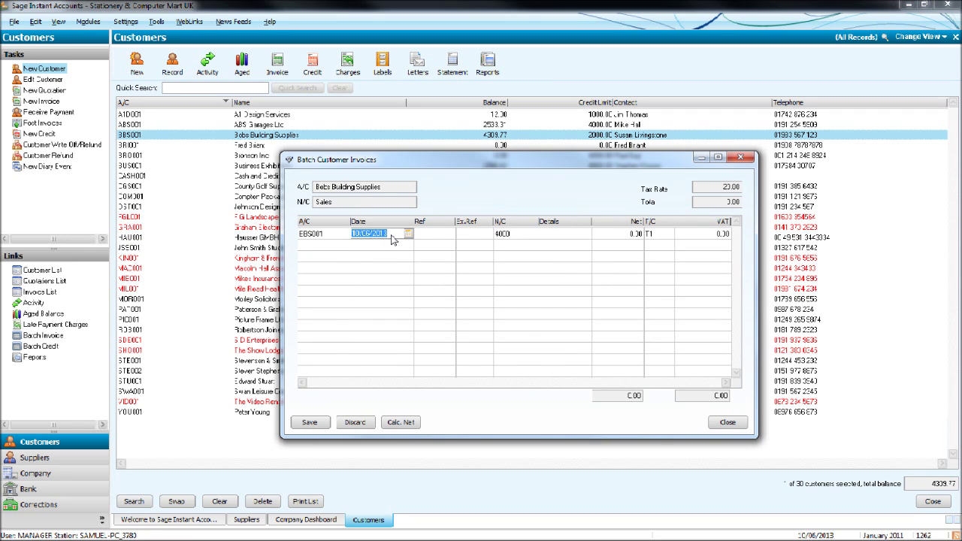
type("05/06/2013")
key("Tab")
key("Return")
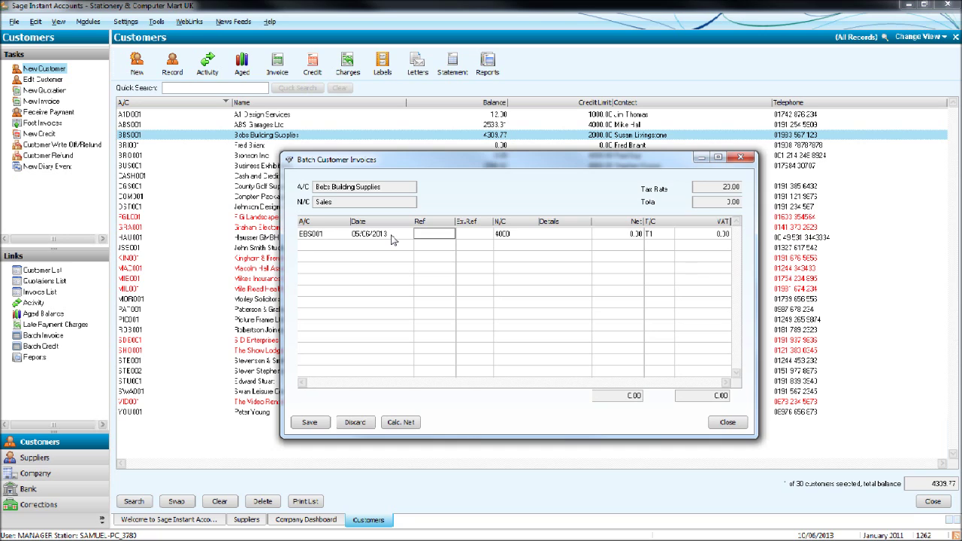
Fill in ref SCM00500, nominal 4000, details Monitor and net 1000.00, giving 200.00 VAT.
type("SCM00500")
key("Tab")
key("Tab")
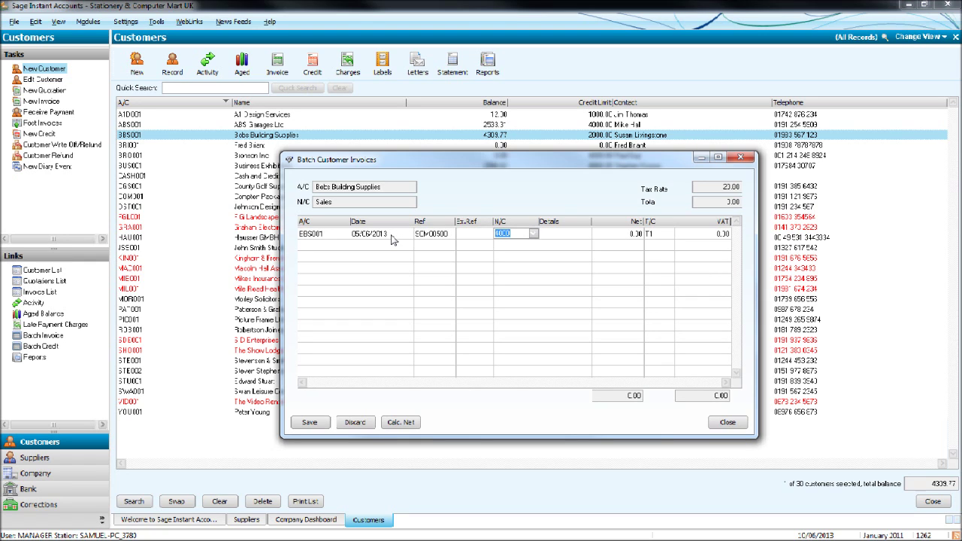
key("Tab")
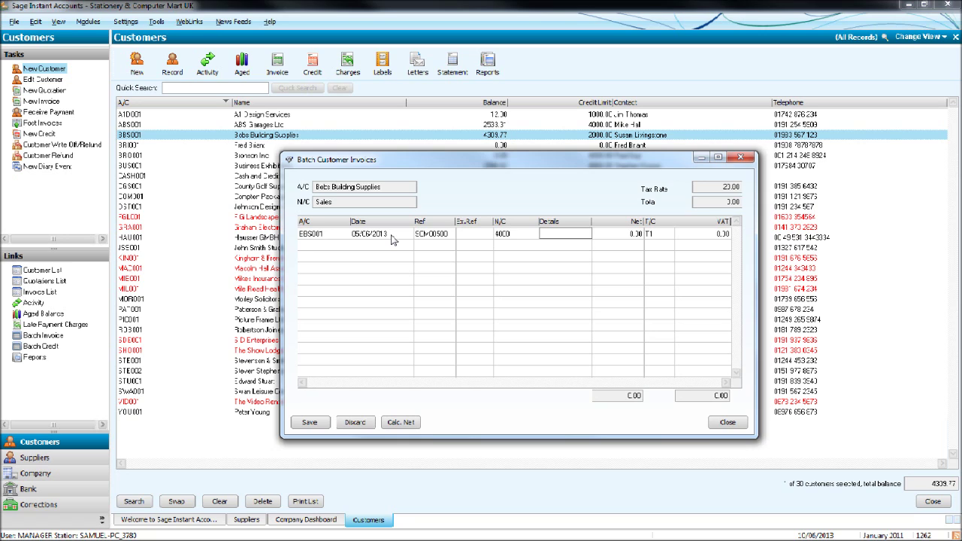
type("Monitor")
key("Tab")
type("1000")
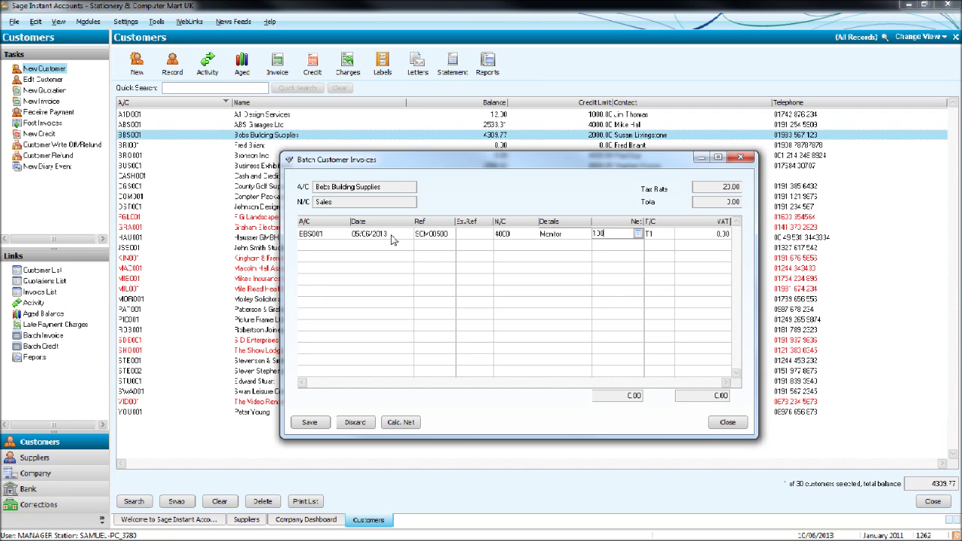
key("Tab")
key("Tab")
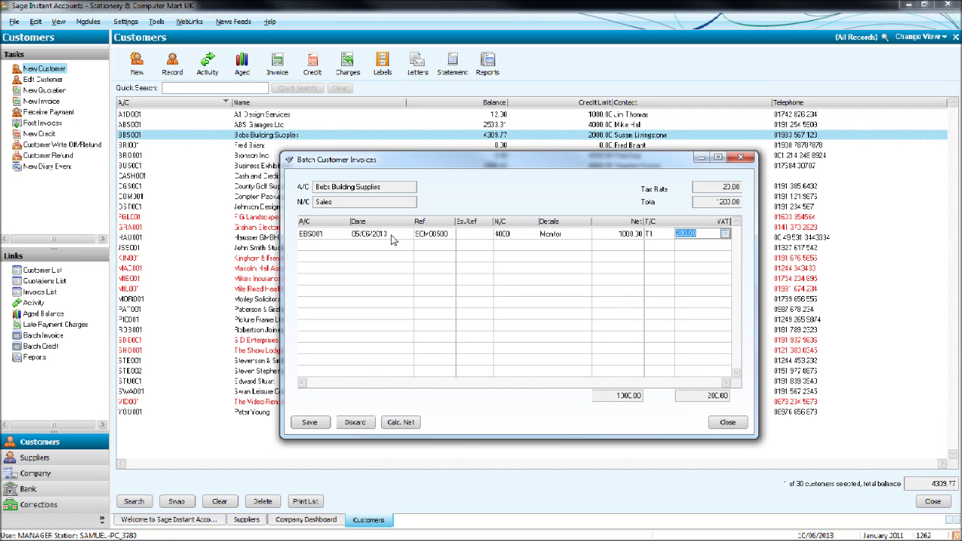
key("Tab")
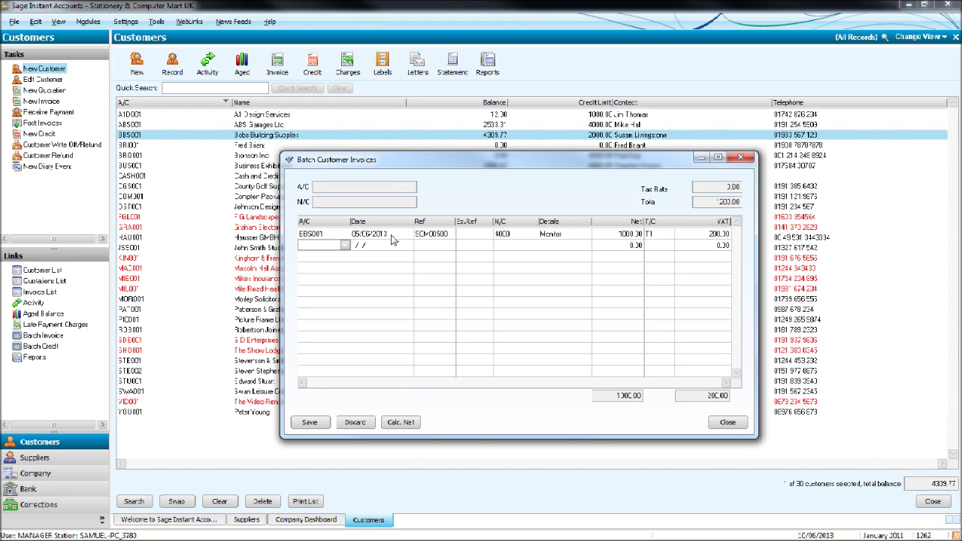
Copy the first line into a second Monitor line, ref SCM00501, dated 05/06/2013, net 1000.00.
key("F6")
key("Tab")
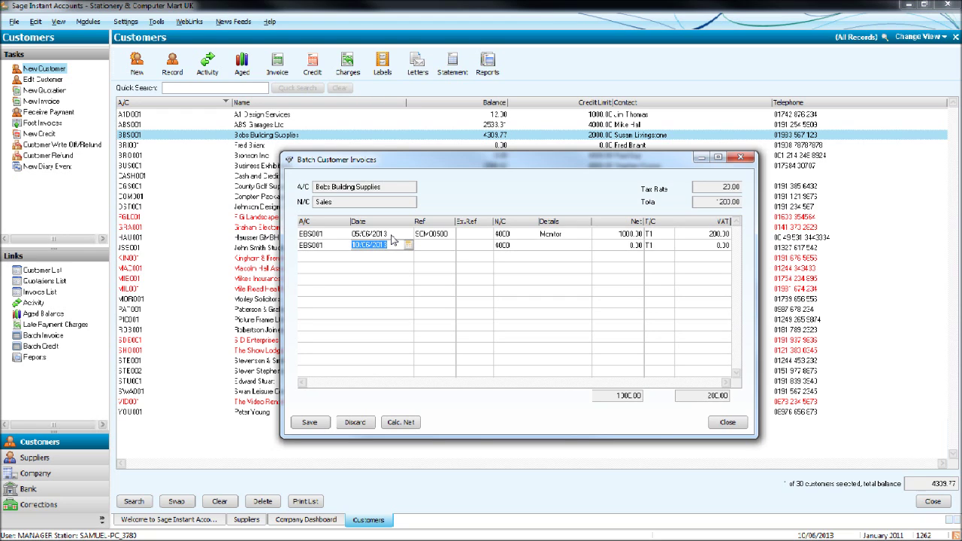
key("F6")
key("Tab")
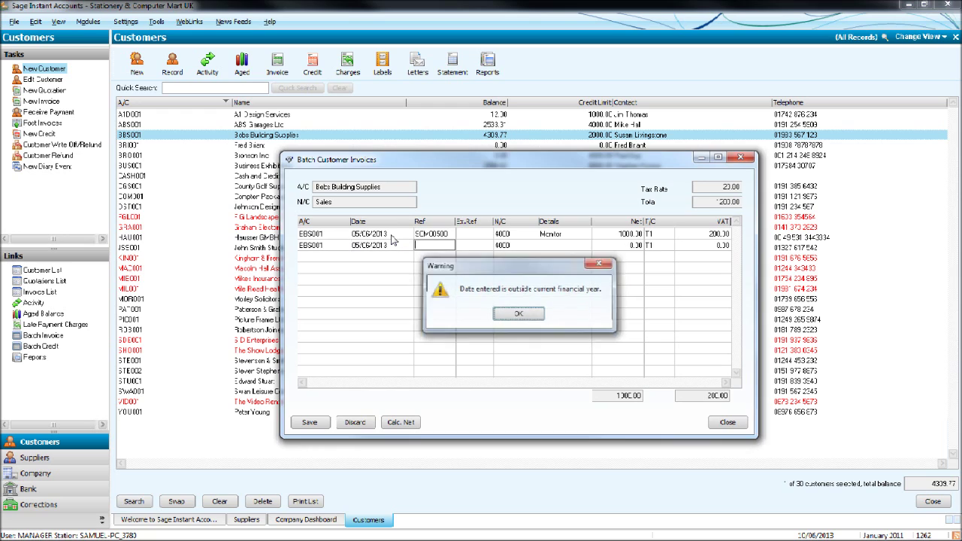
key("Return")
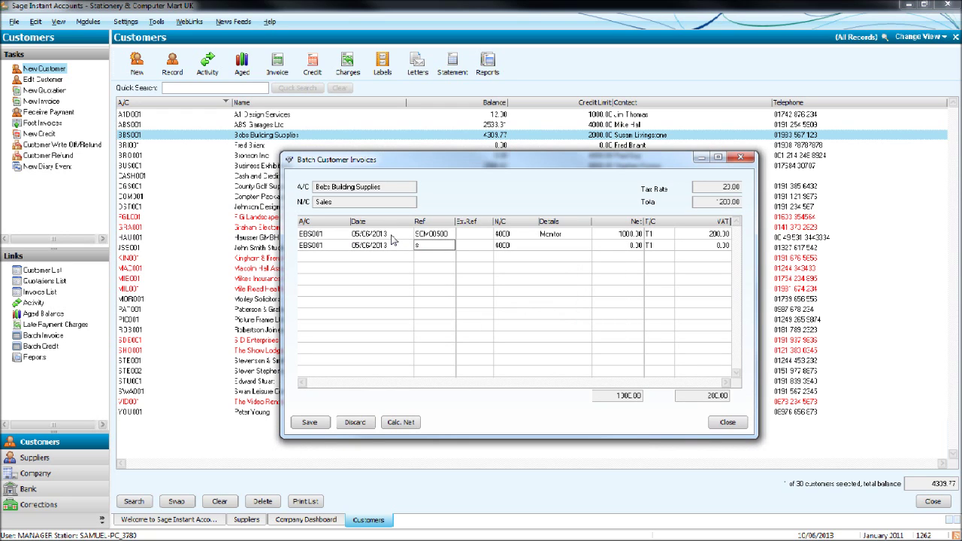
type("SCM00501")
key("Tab")
key("Tab")
key("Tab")
key("F6")
key("Tab")
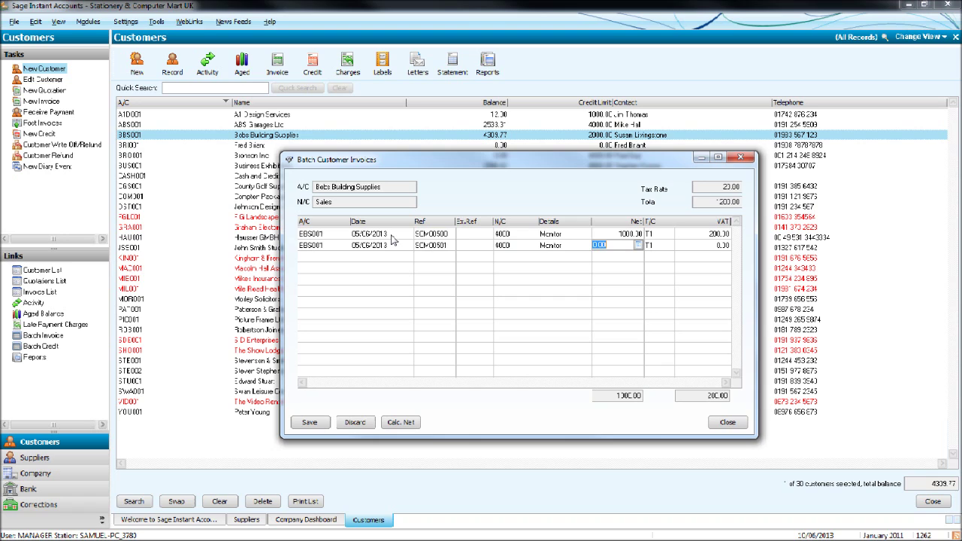
key("F6")
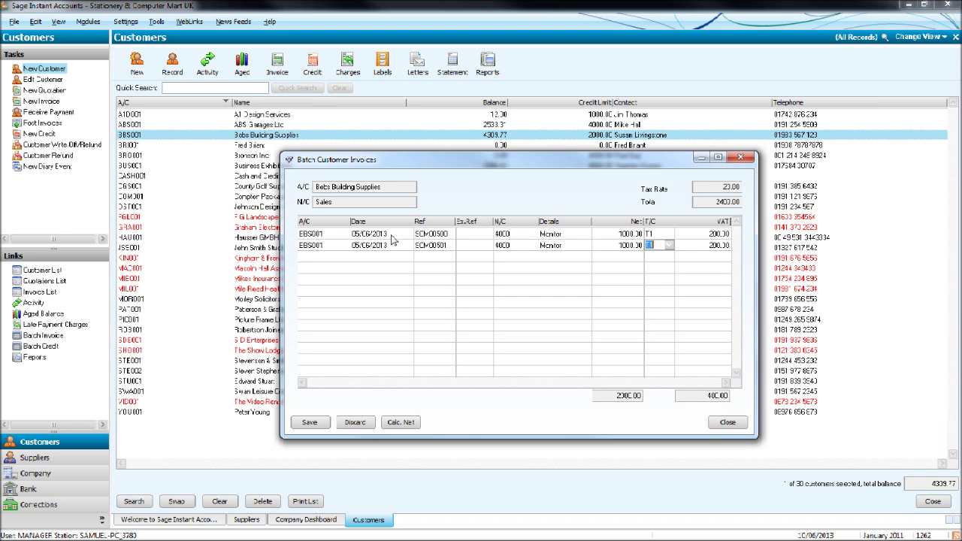
key("Tab")
key("Tab")
key("Tab")
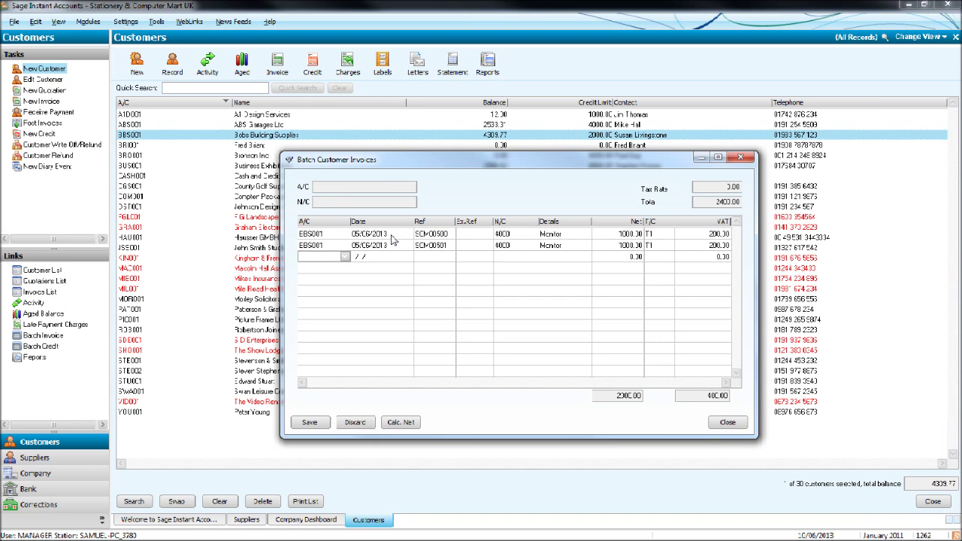
type("HA")
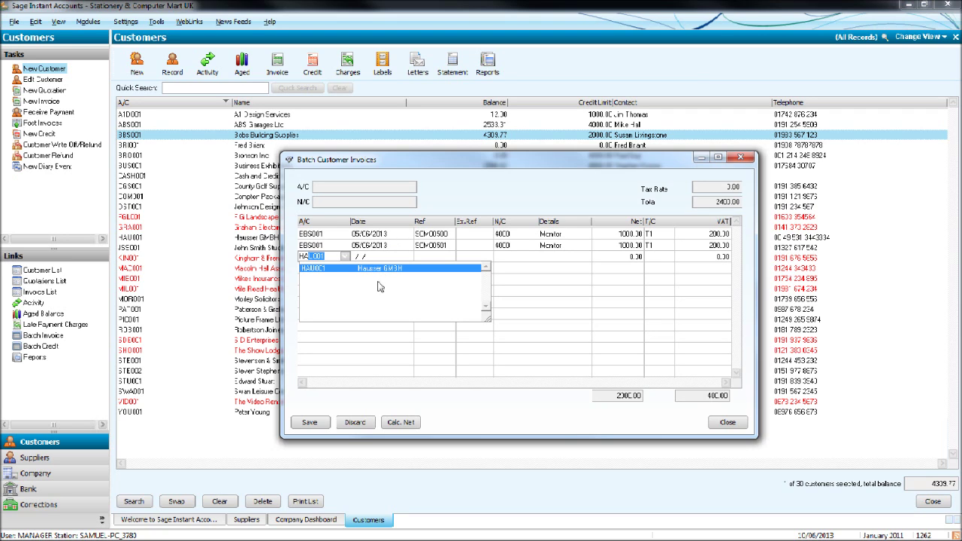
key("BackSpace")
key("BackSpace")
key("BackSpace")
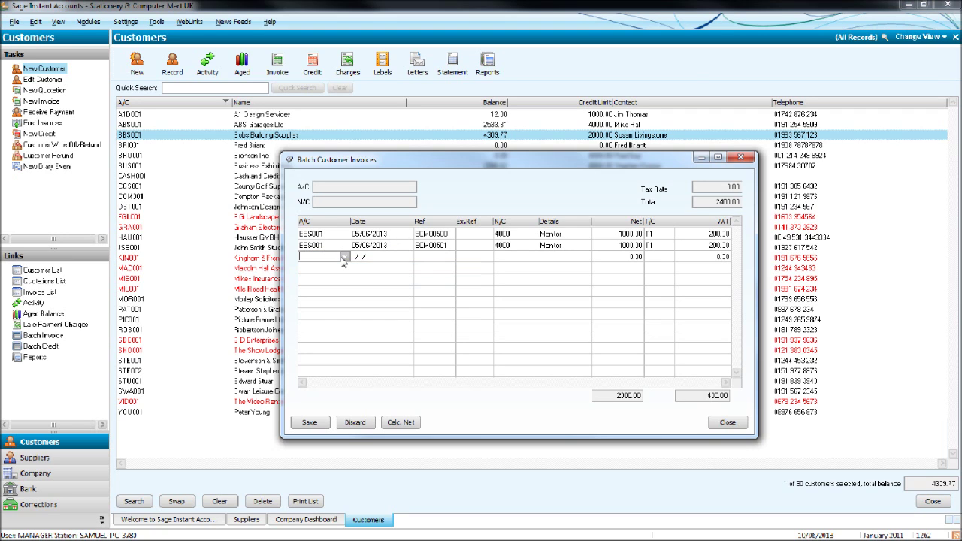
type("SDE001")
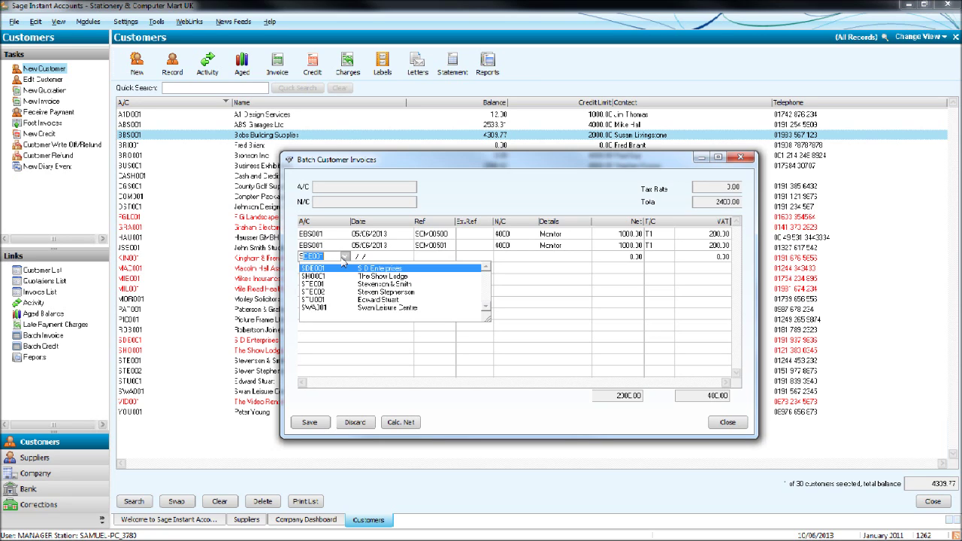
left_click(362, 301)
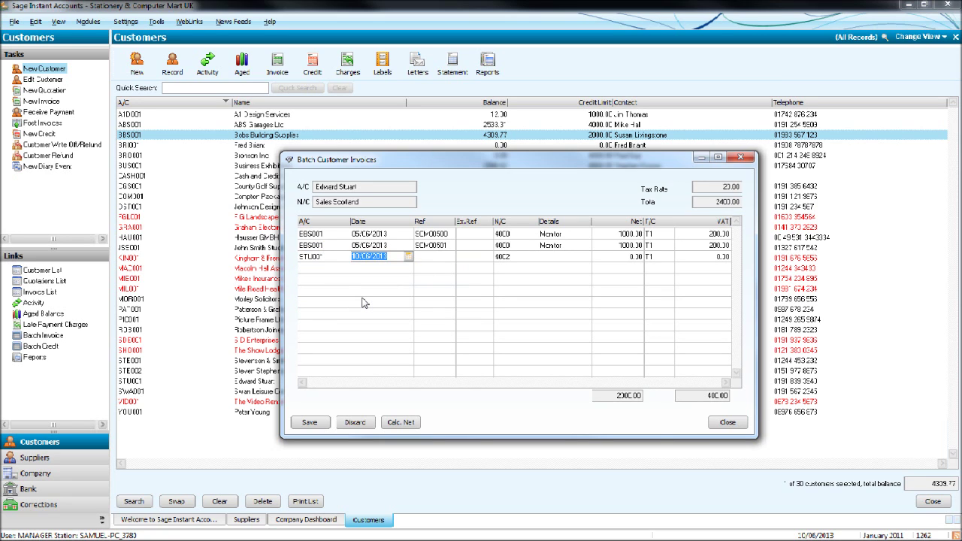
type("05/06/2013")
key("Tab")
key("Return")
key("Tab")
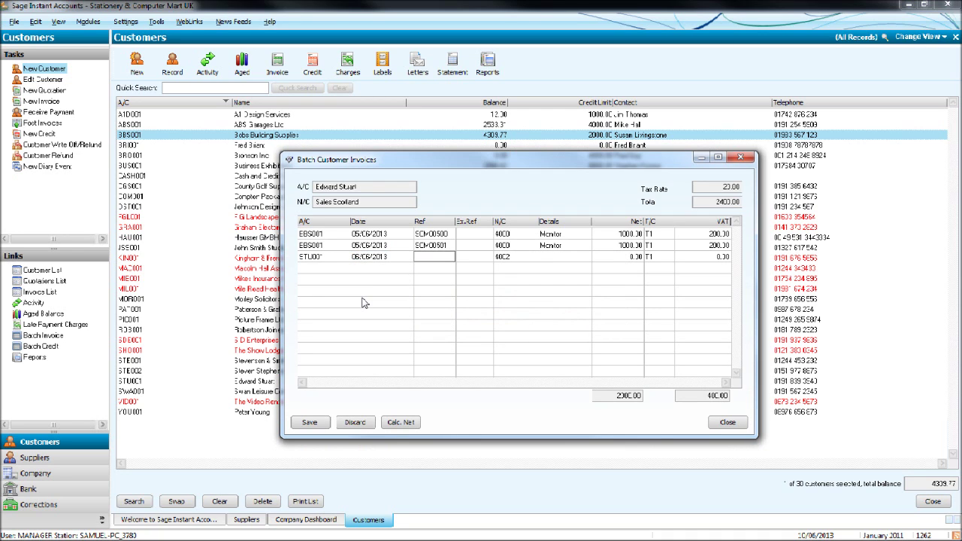
type("SCM00502")
key("Tab")
key("Tab")
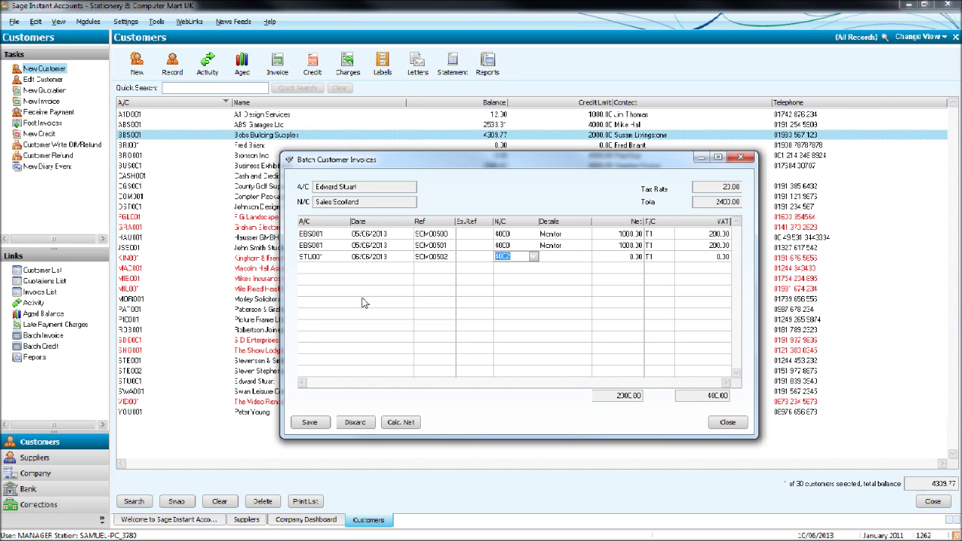
Give the line nominal 4002 Sales Scotland, details Tower and net 300.00, giving 60.00 VAT.
left_click(533, 258)
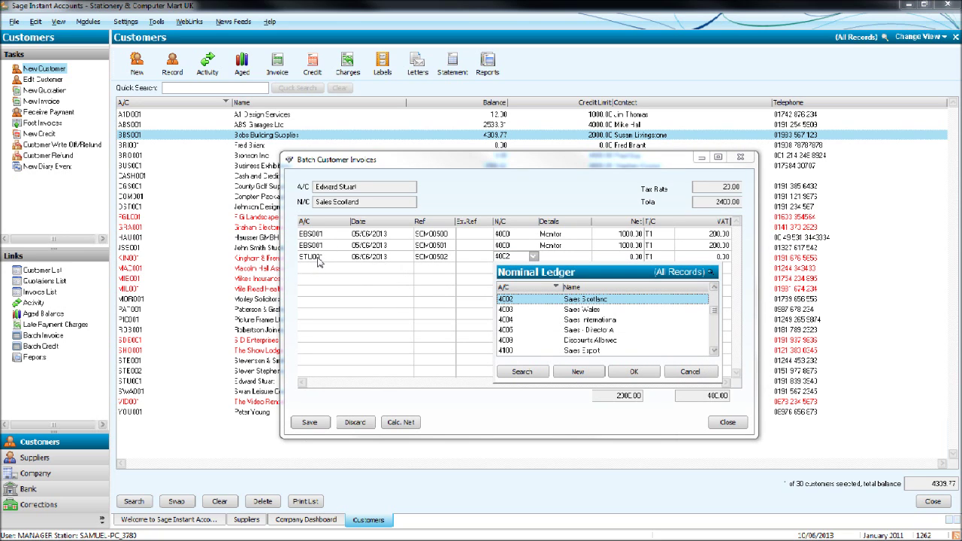
key("Up")
key("Up")
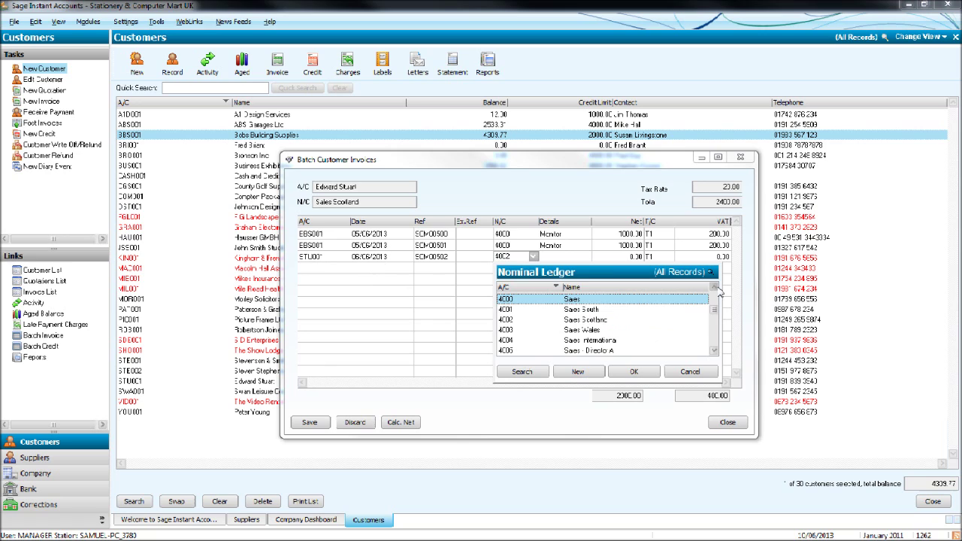
left_click(635, 319)
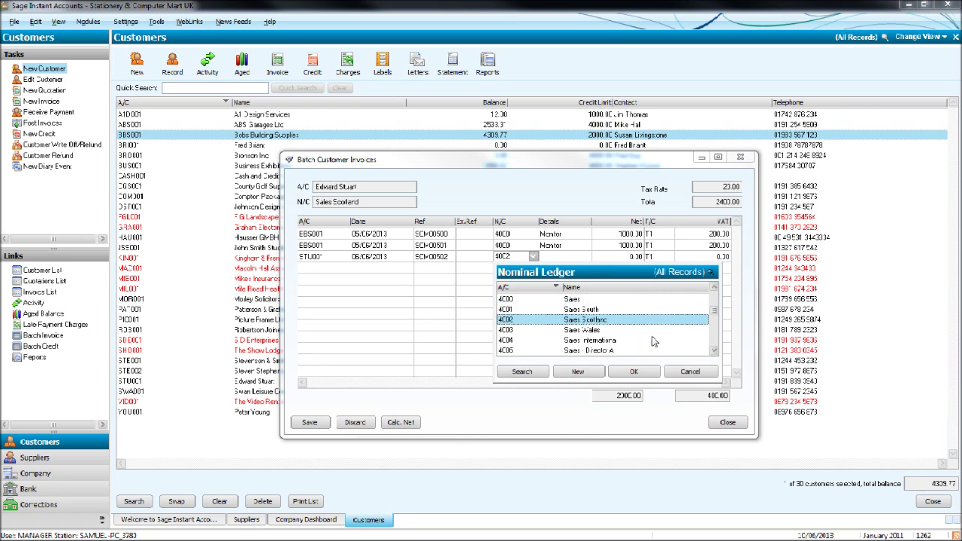
left_click(634, 372)
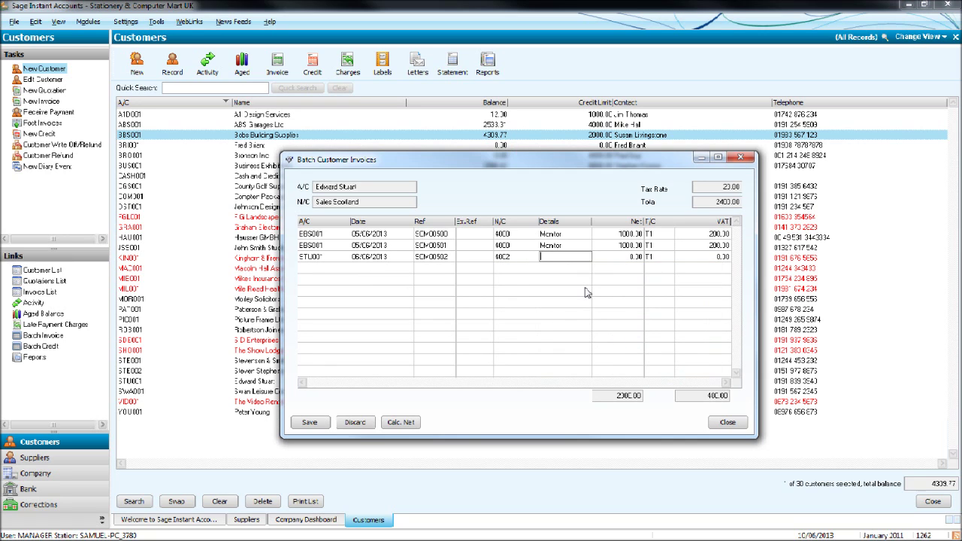
type("Towel")
key("Tab")
type("300")
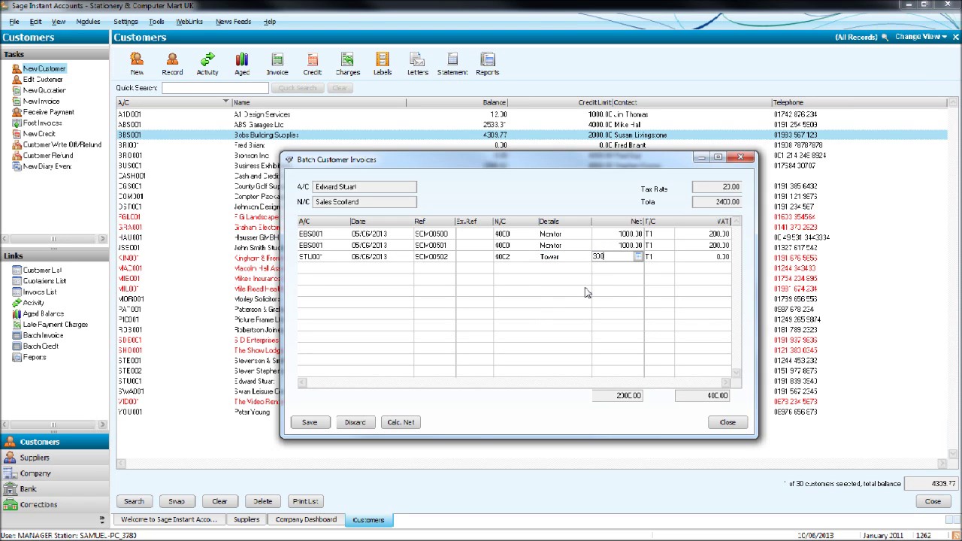
key("Tab")
key("Tab")
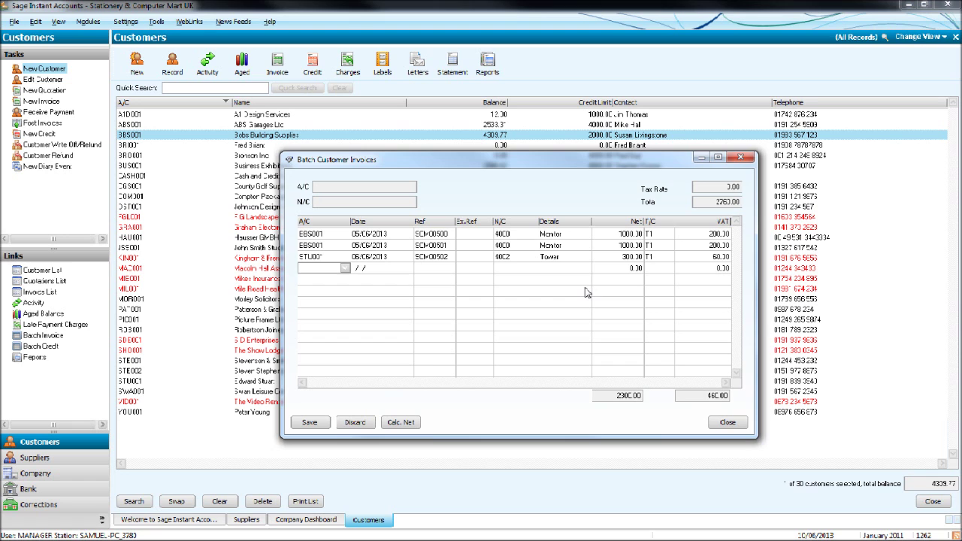
Save and post the batch invoices despite the out-of-year dates, then close the batch window.
left_click(314, 423)
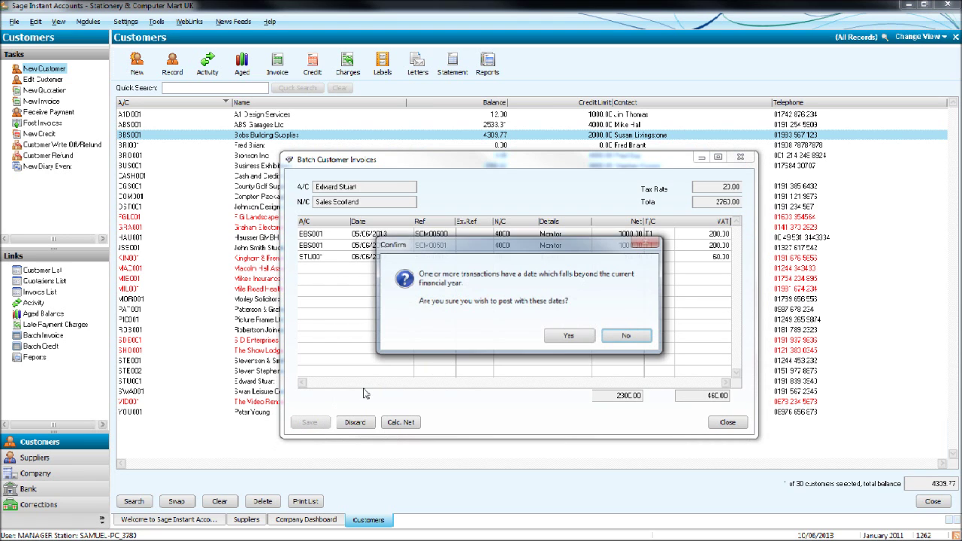
left_click(570, 338)
left_click(741, 158)
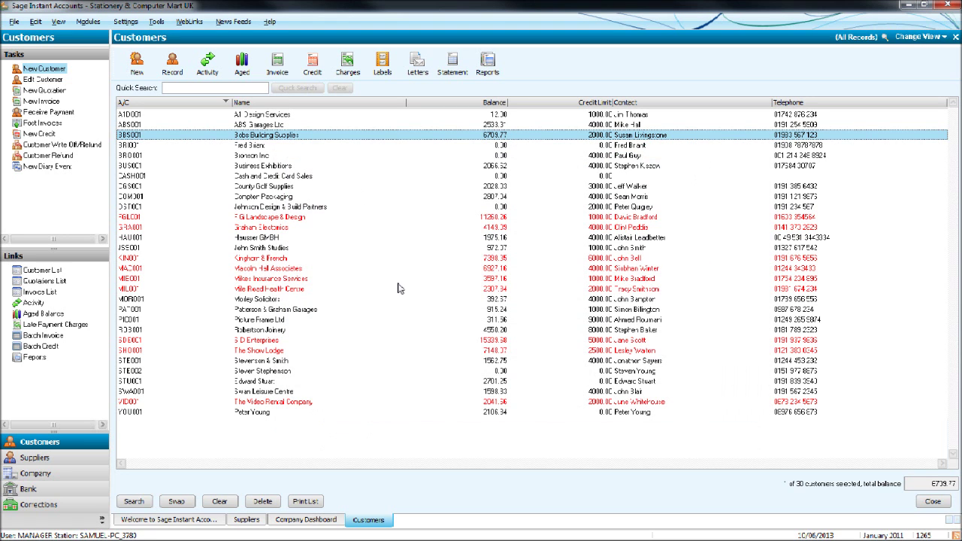
Review Bobs Building Supplies' outstanding Monitor invoices 1263 and 1264, then close the record.
left_click(450, 126)
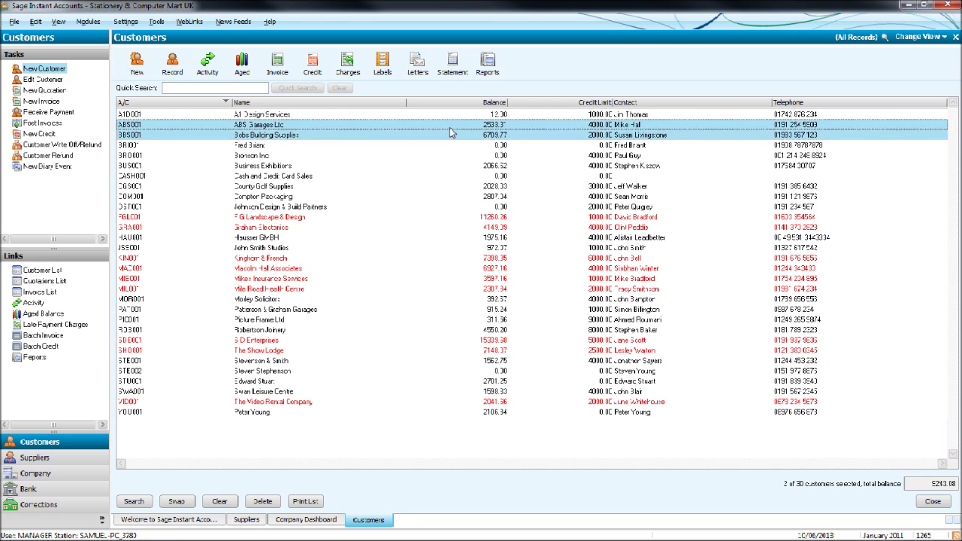
double_click(450, 132)
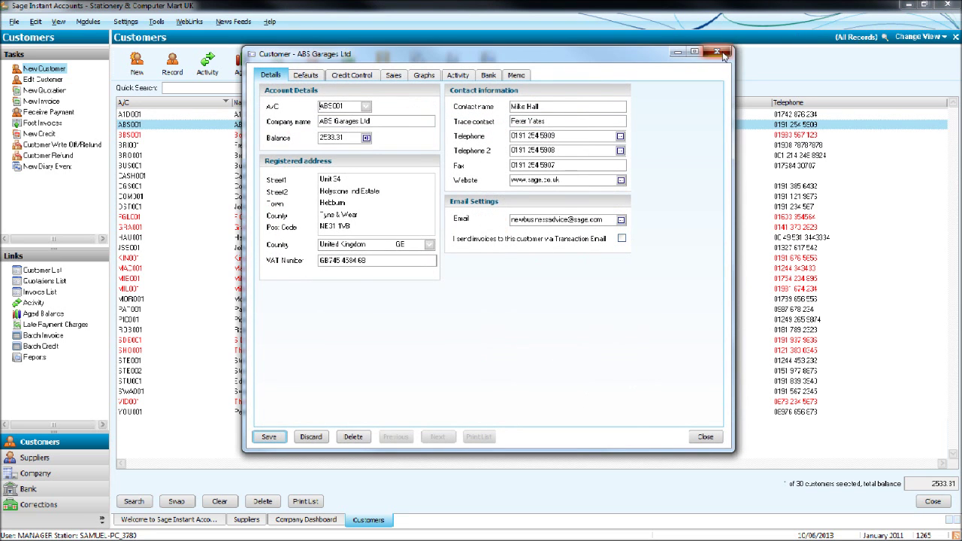
left_click(721, 52)
double_click(561, 135)
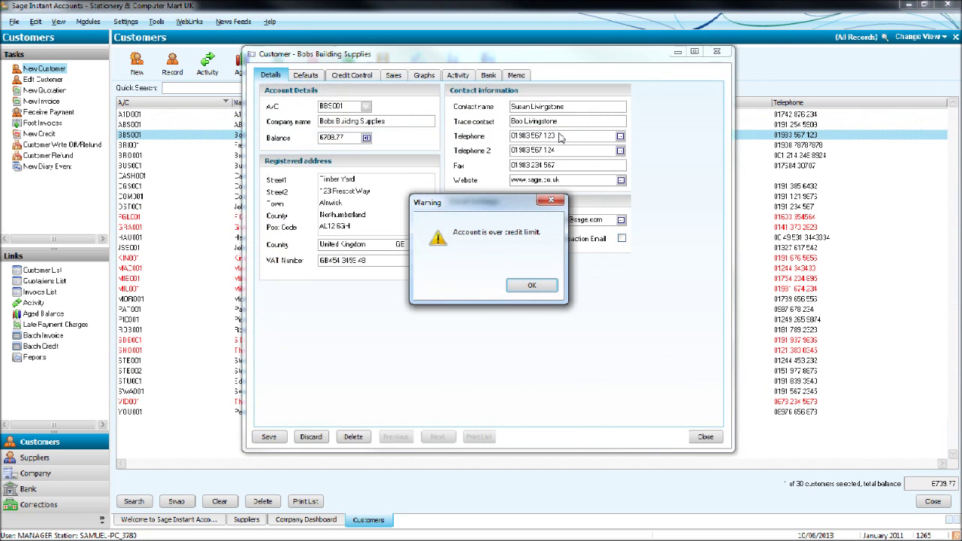
left_click(543, 285)
left_click(458, 75)
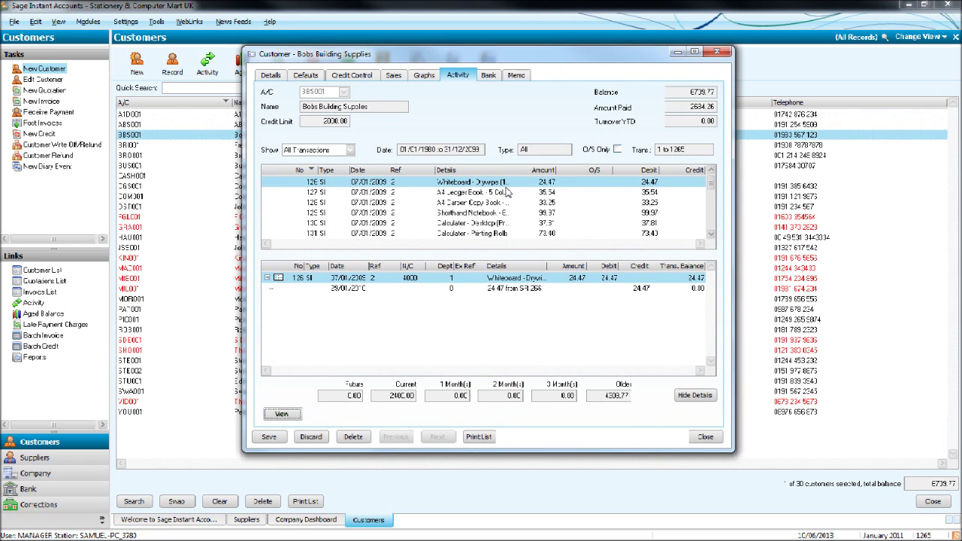
left_click(618, 148)
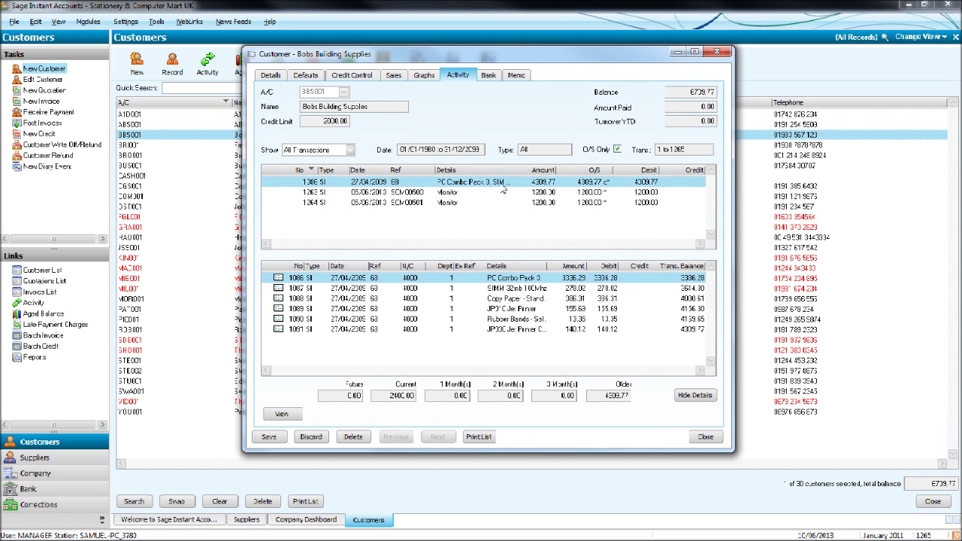
left_click(485, 194)
left_click(489, 201)
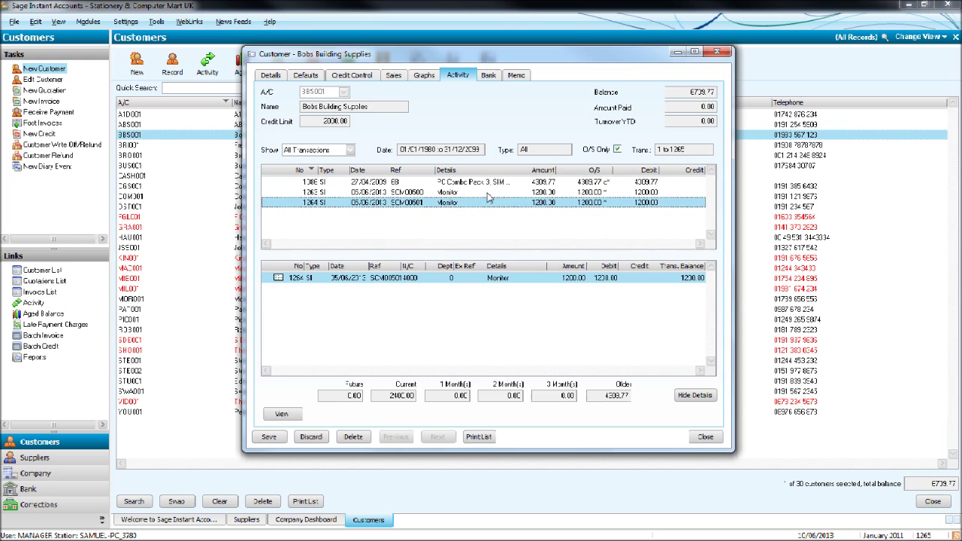
left_click(487, 192)
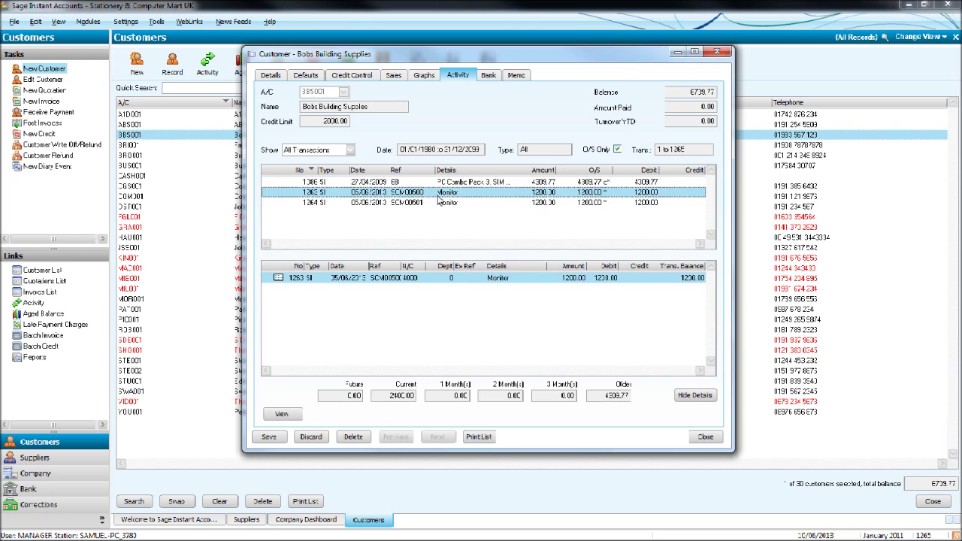
left_click(402, 205)
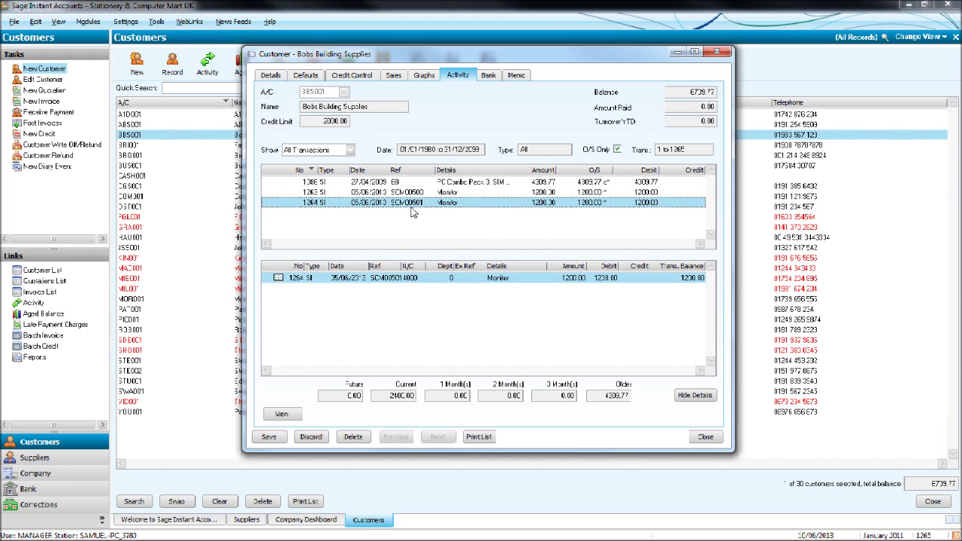
left_click(720, 53)
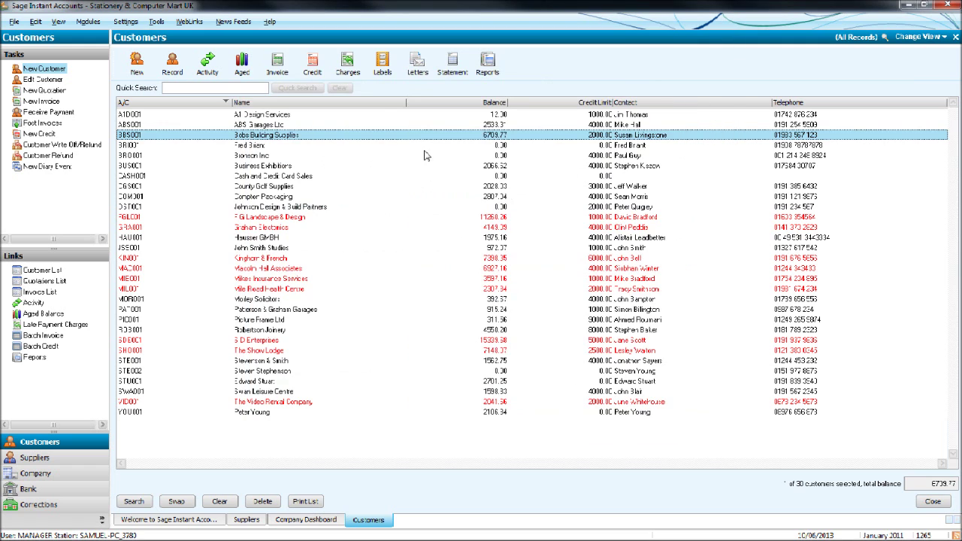
Begin a credit note line dated 05/06/2013 with a blank credit number and nominal 4000.
left_click(312, 64)
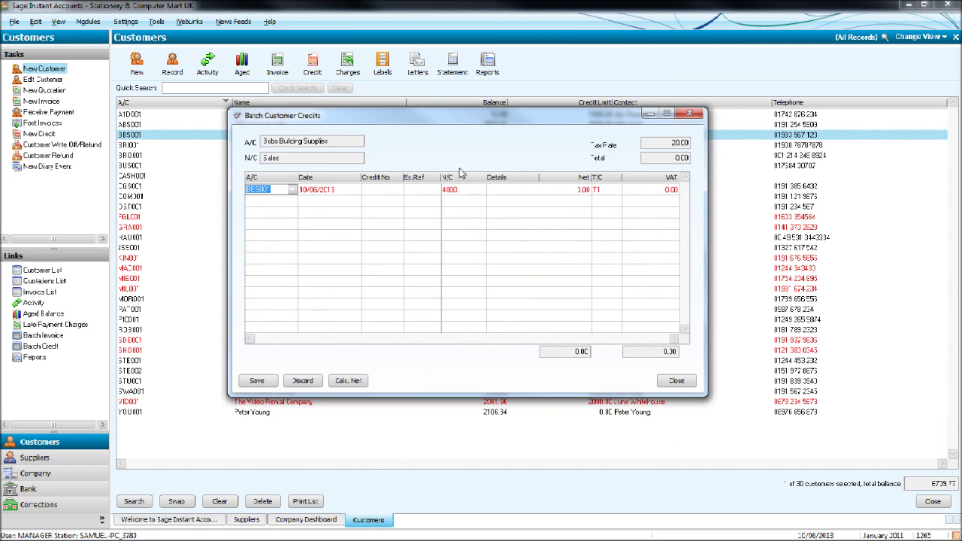
left_click(344, 196)
type("05/06/2013")
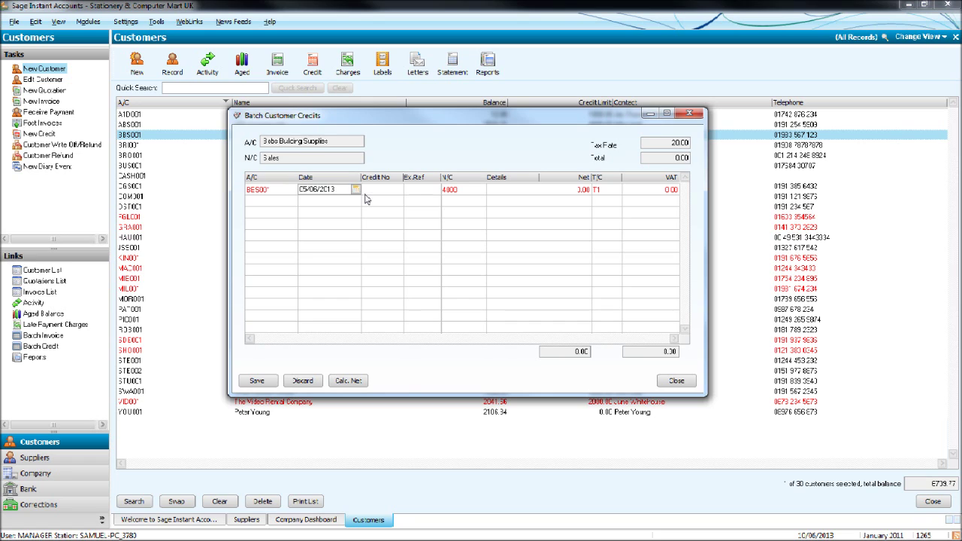
key("Tab")
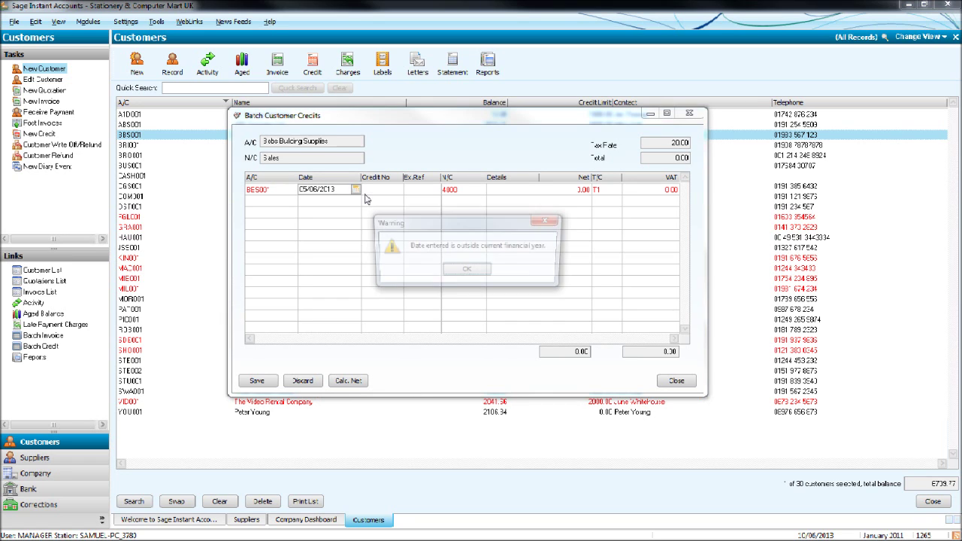
key("Return")
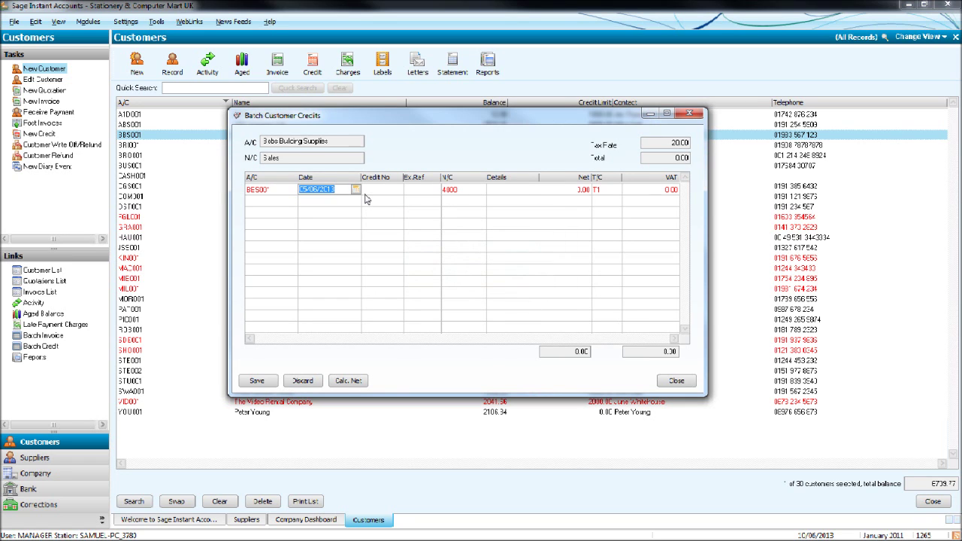
key("Tab")
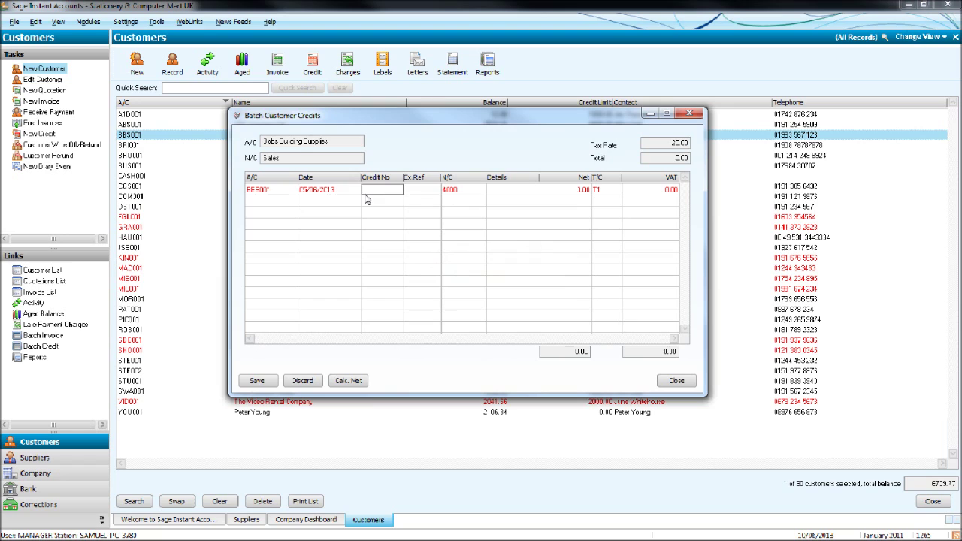
key("Tab")
key("Tab")
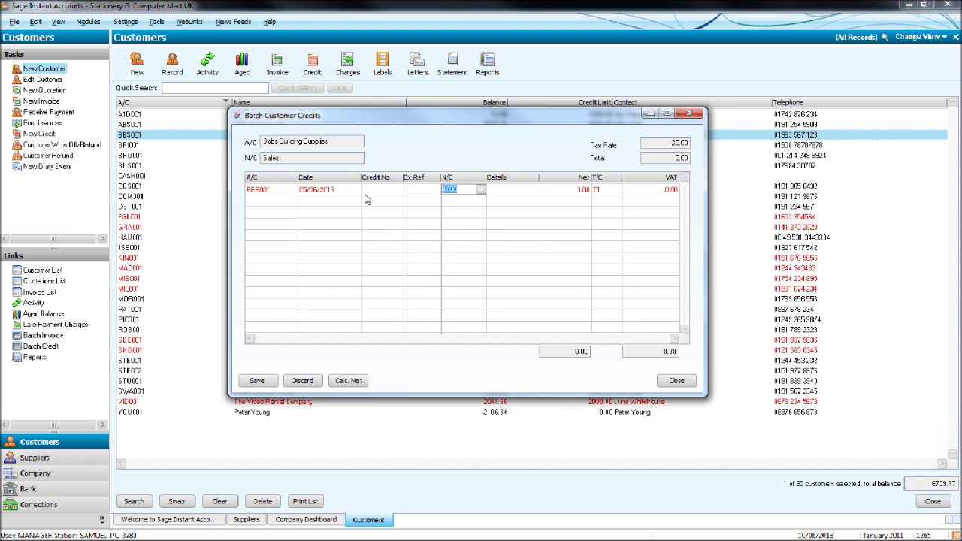
key("Tab")
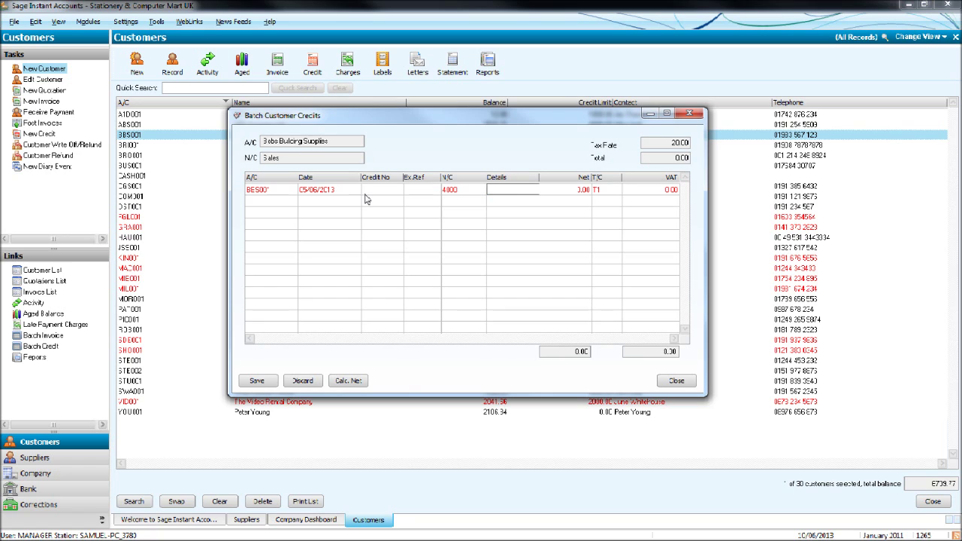
key("Tab")
key("Tab")
key("Tab")
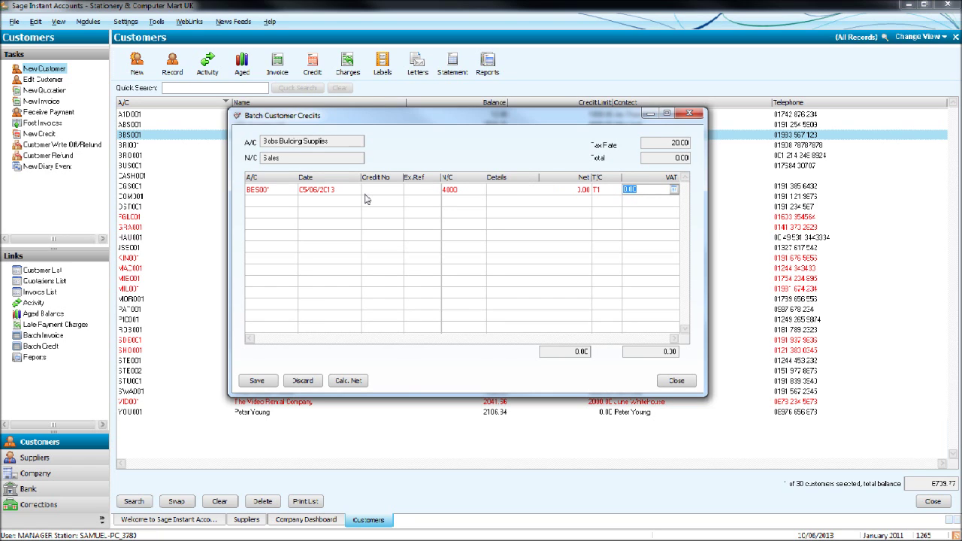